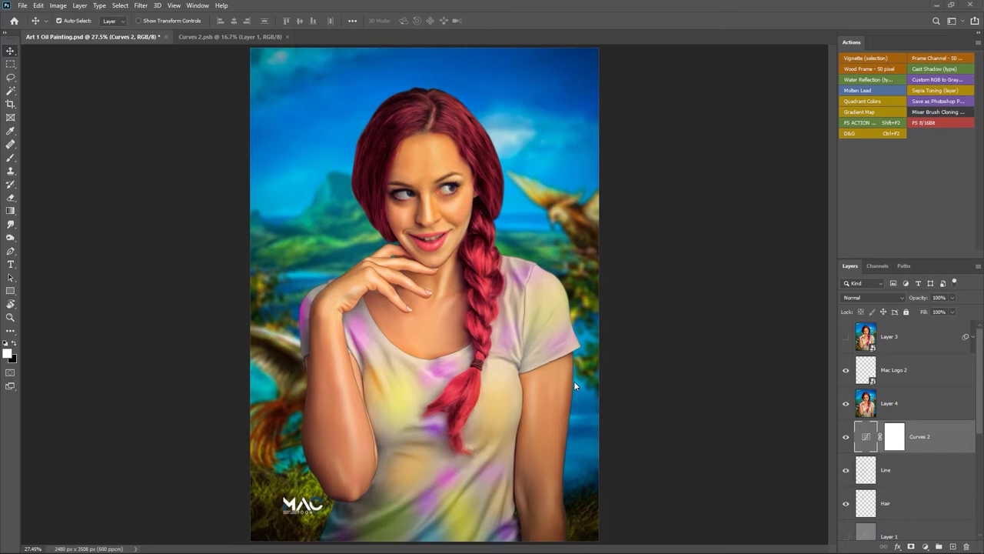
# Switch to the Motion workspace, check that the Timeline is enabled, and fit the artwork on screen
pyautogui.click(198, 5)
pyautogui.moveTo(223, 27)
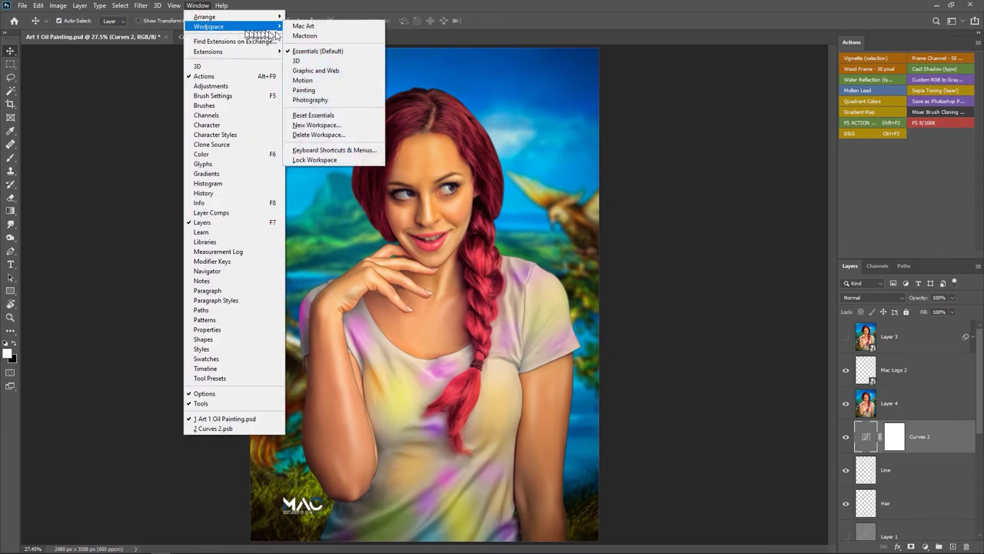
pyautogui.click(302, 80)
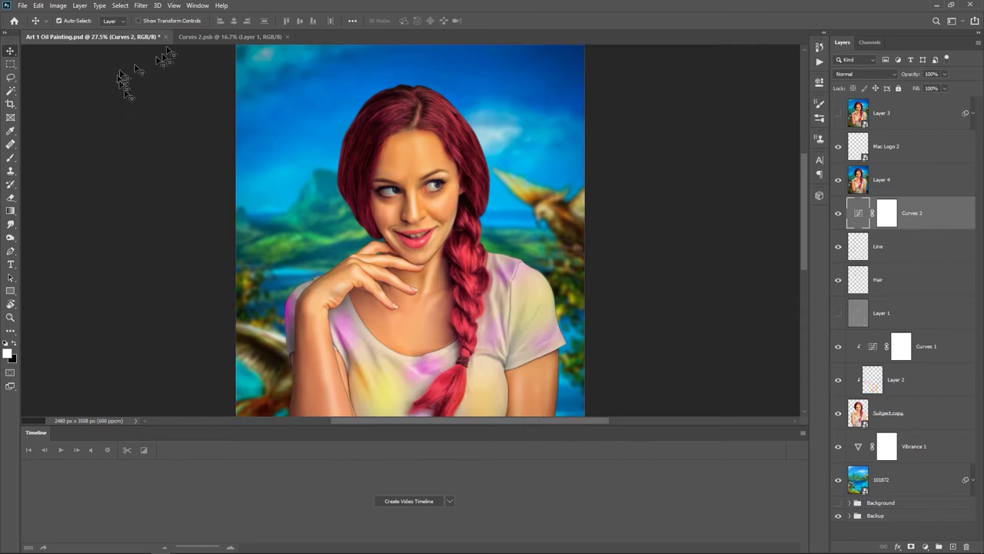
pyautogui.click(196, 5)
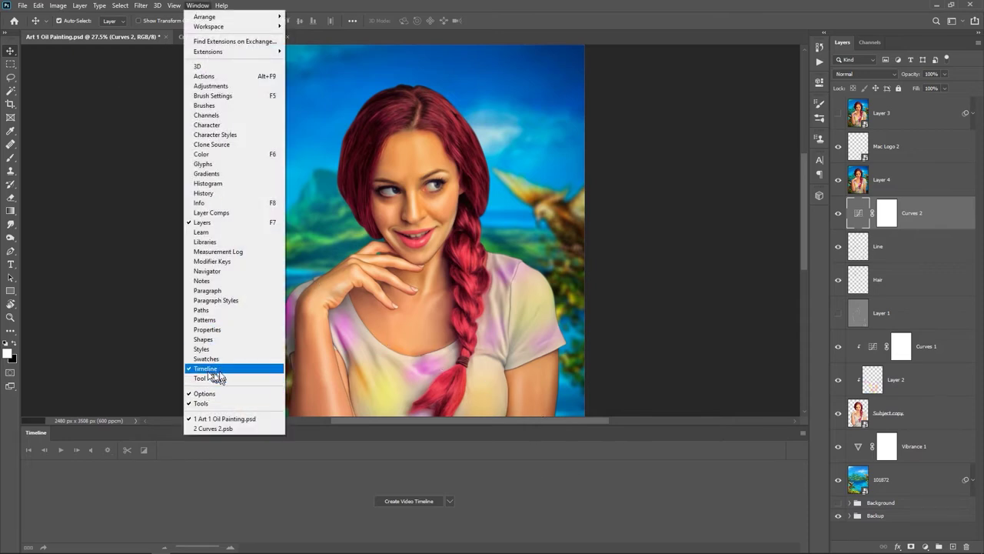
pyautogui.click(458, 467)
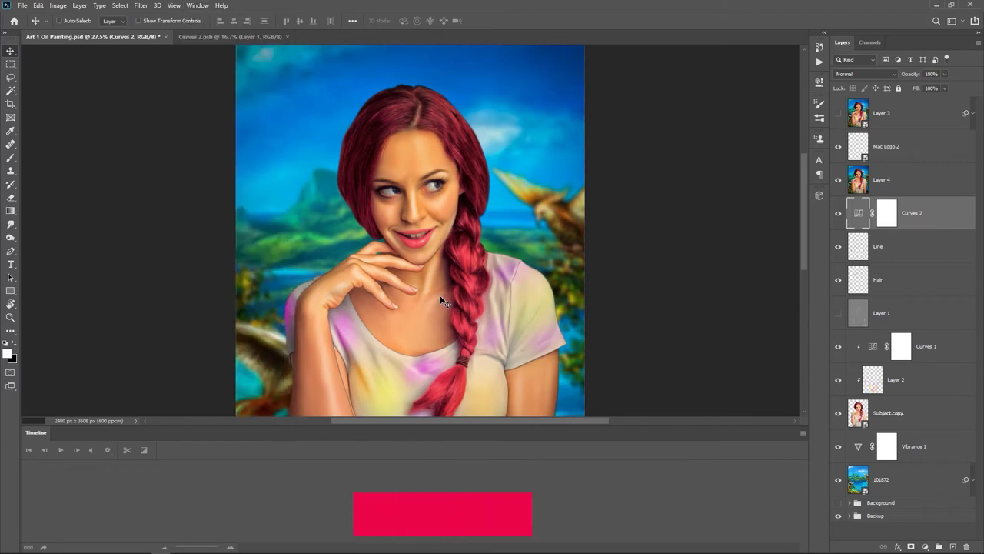
pyautogui.hotkey('ctrl', '0')
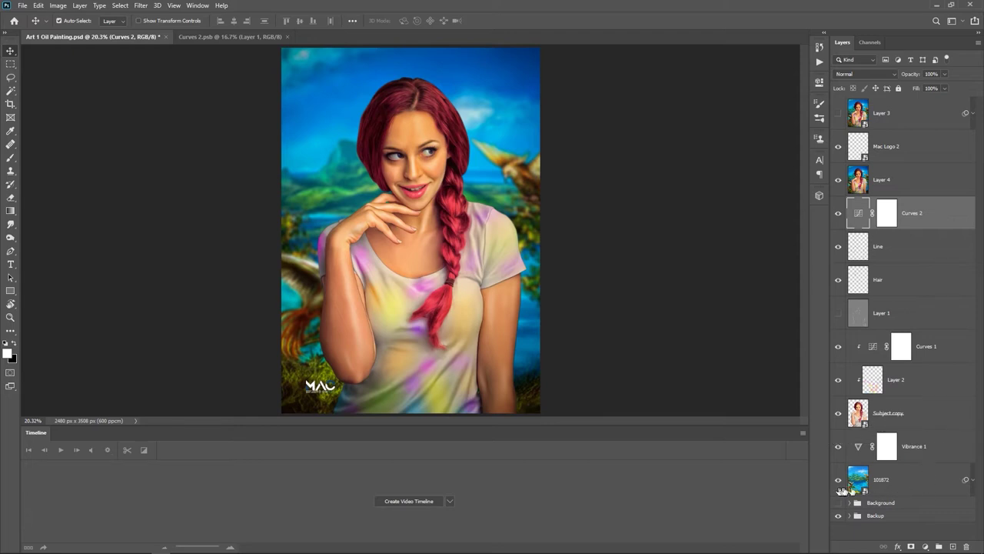
# Hide Layer 4, Vibrance 1, 101872 and Mac Logo 2 so only the woman's cutout is left visible
pyautogui.click(907, 416)
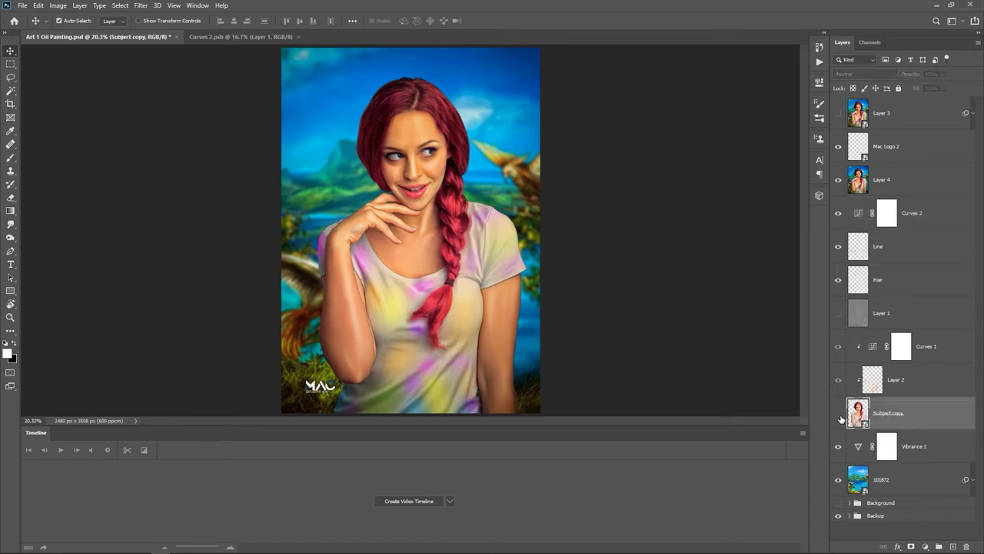
pyautogui.click(837, 180)
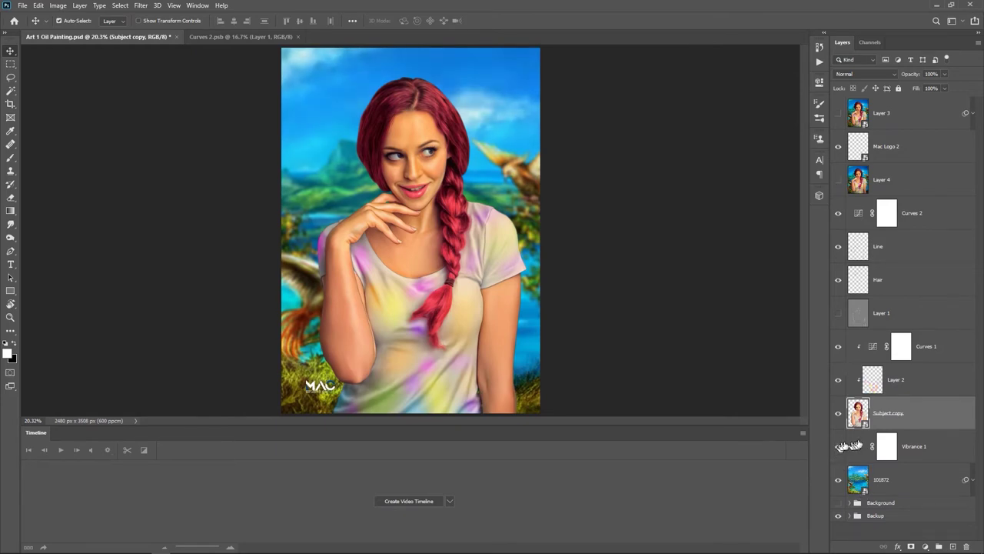
pyautogui.click(839, 416)
pyautogui.click(839, 415)
pyautogui.click(840, 415)
pyautogui.click(840, 415)
pyautogui.click(838, 380)
pyautogui.click(838, 380)
pyautogui.click(838, 447)
pyautogui.click(838, 479)
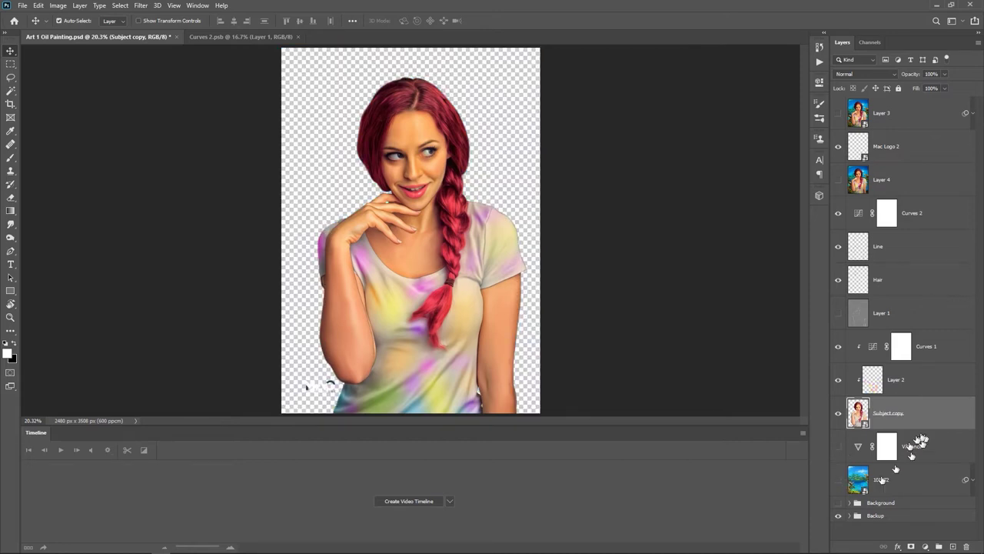
pyautogui.click(839, 147)
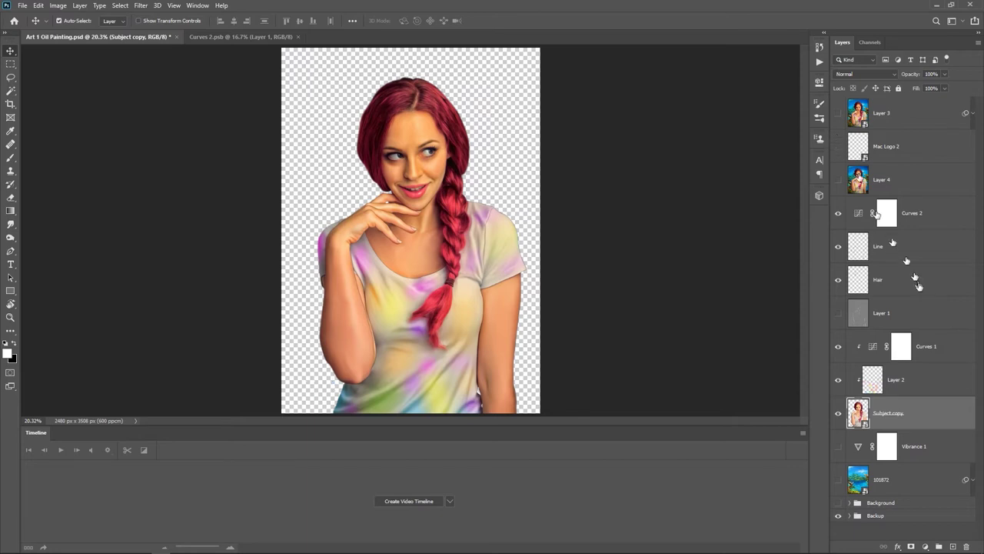
# Stamp all visible subject layers into a new merged layer directly above Curves 2
pyautogui.click(934, 216)
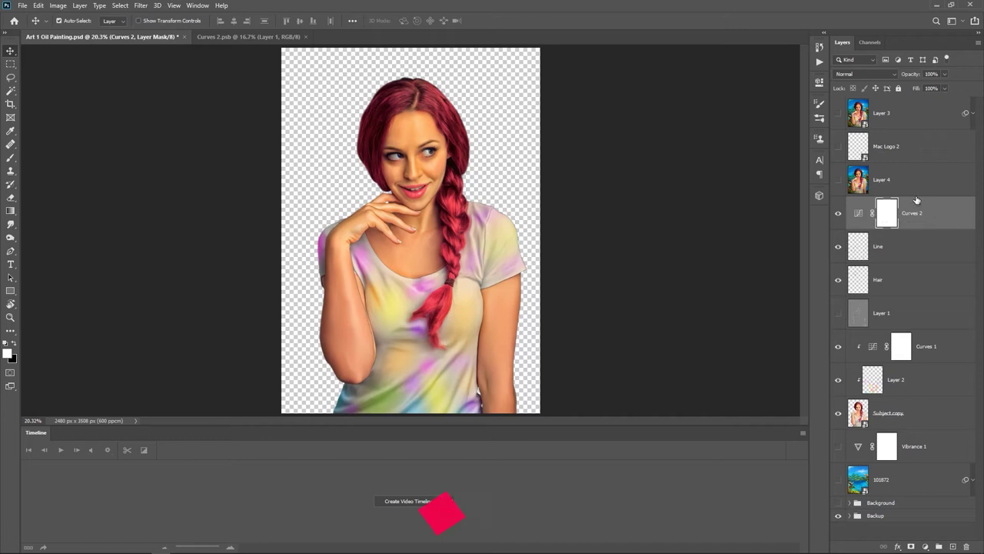
pyautogui.hotkey('ctrl', 'alt', 'shift', 'e')
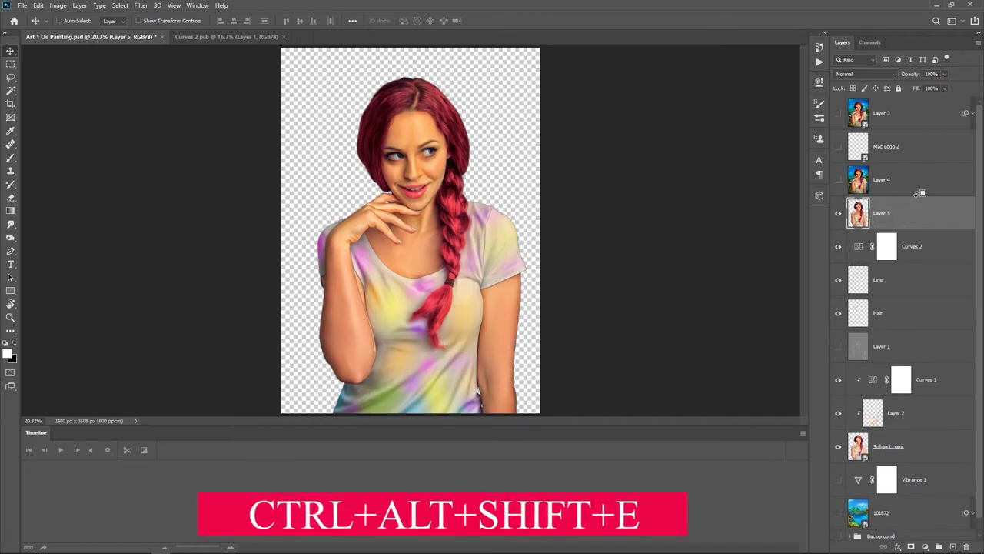
pyautogui.click(838, 213)
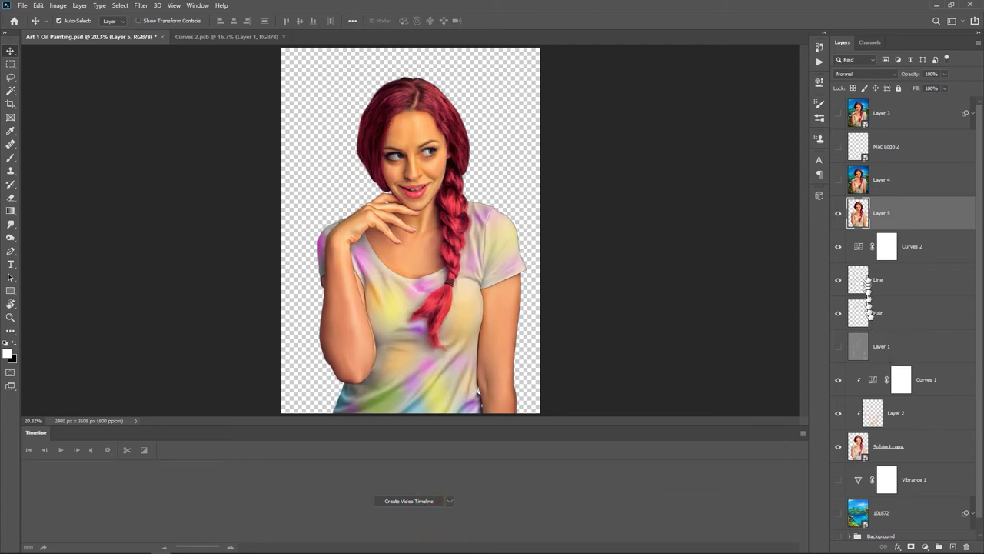
# Group the layers from Subject copy up to Curves 2 and place the group just below layer 101872
pyautogui.click(928, 453)
pyautogui.keyDown('shift'); pyautogui.click(932, 252); pyautogui.keyUp('shift')
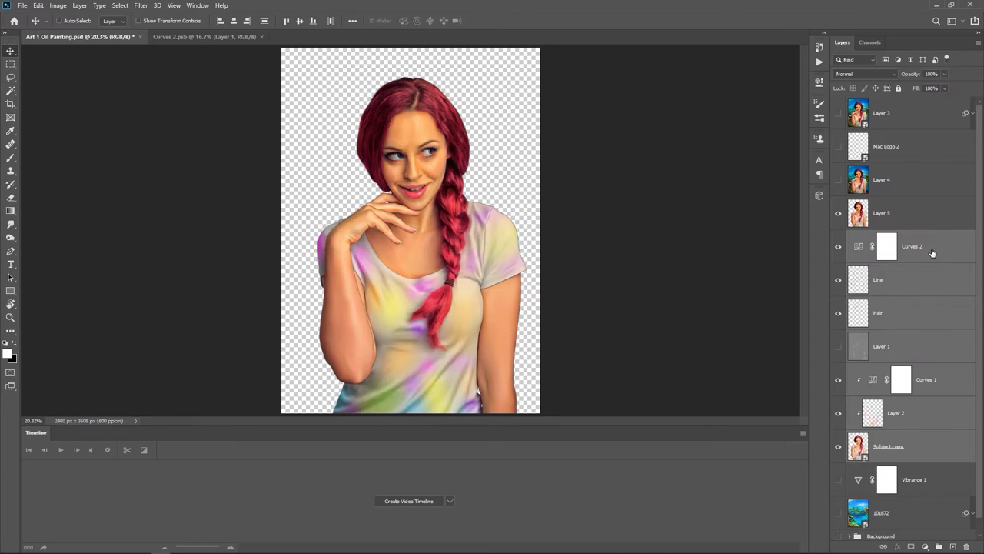
pyautogui.hotkey('ctrl', 'g')
pyautogui.moveTo(855, 240); pyautogui.dragTo(901, 313)
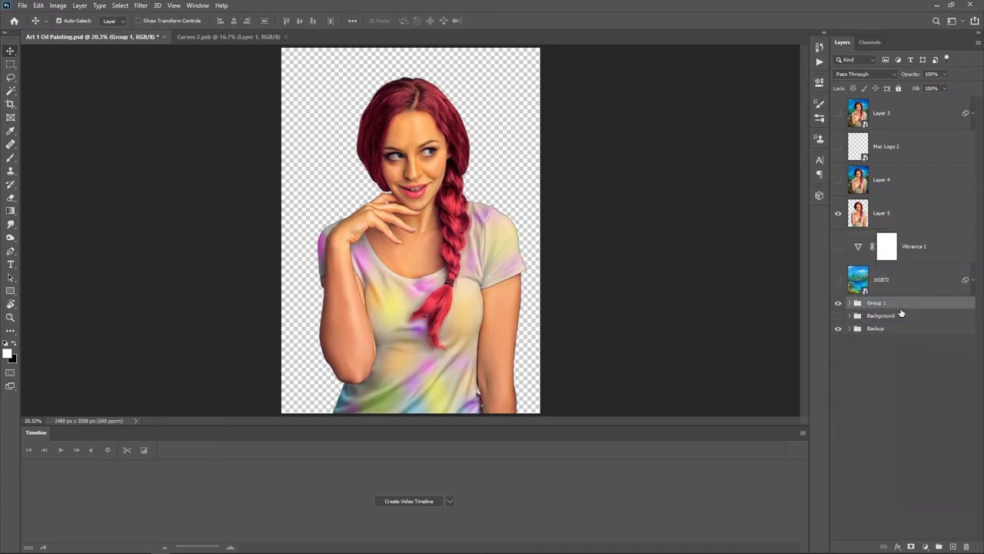
# Show only layers 101872 and Vibrance 1, hiding Layer 5, Group 1 and the Backup group
pyautogui.click(838, 280)
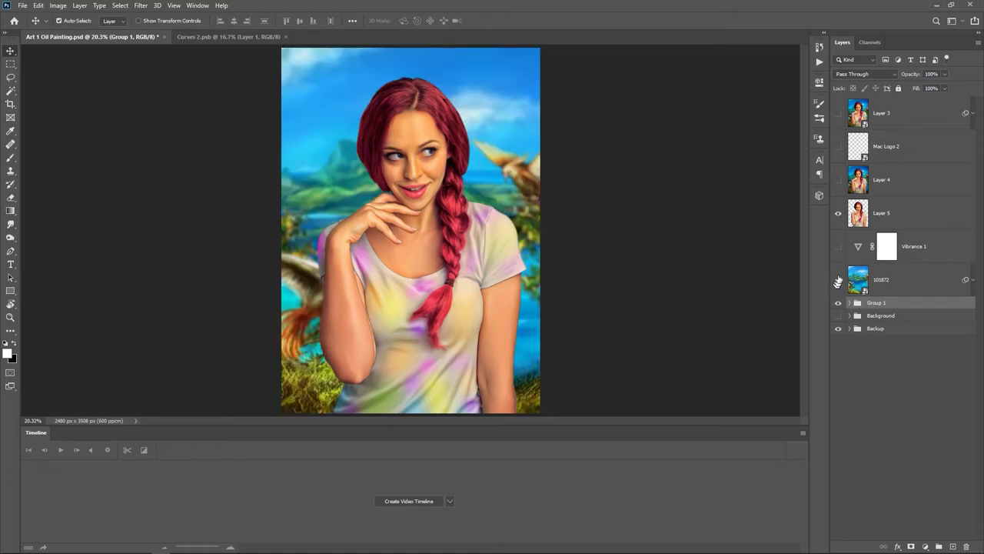
pyautogui.click(838, 247)
pyautogui.click(918, 258)
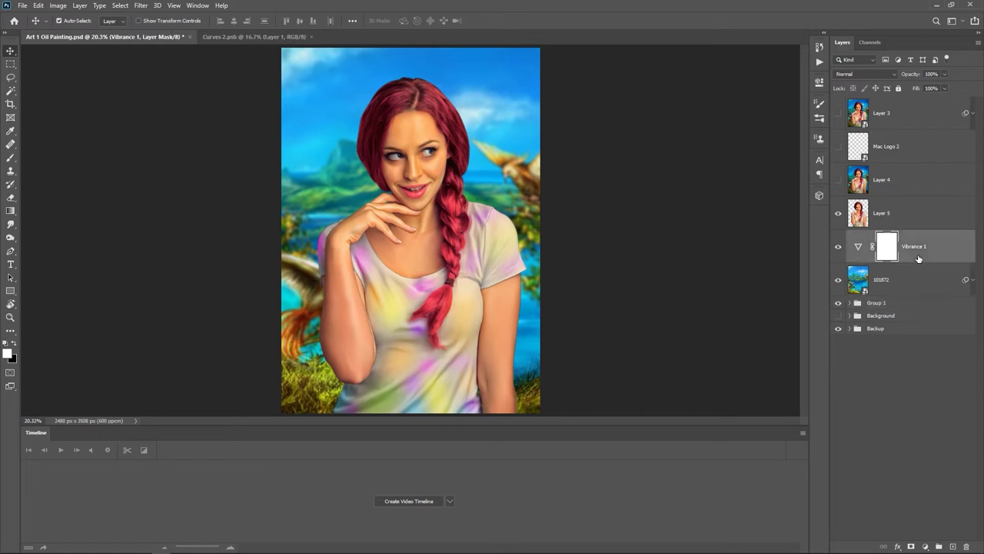
pyautogui.click(838, 213)
pyautogui.click(838, 303)
pyautogui.click(839, 343)
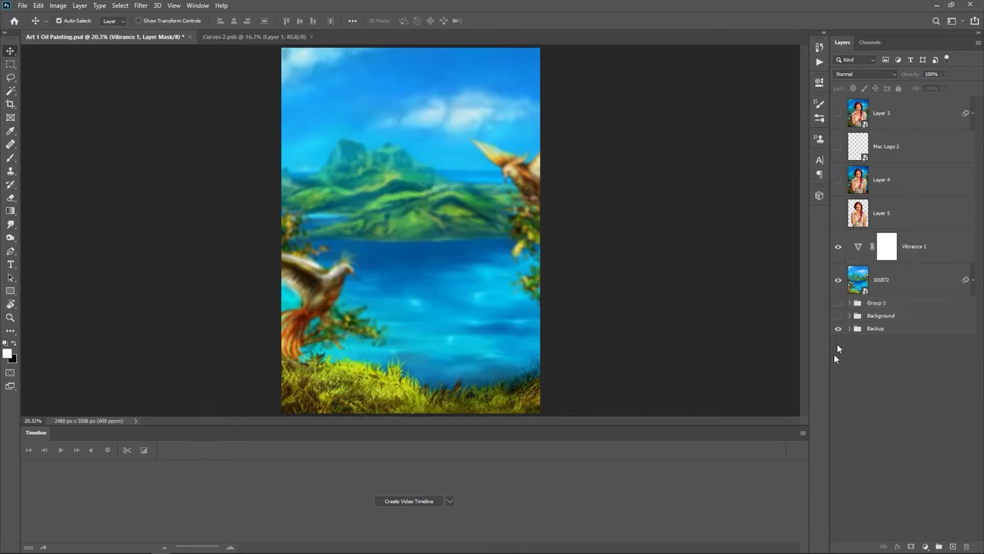
# Stamp layers 101872 and Vibrance 1 into a new merged background layer above Vibrance 1
pyautogui.click(896, 286)
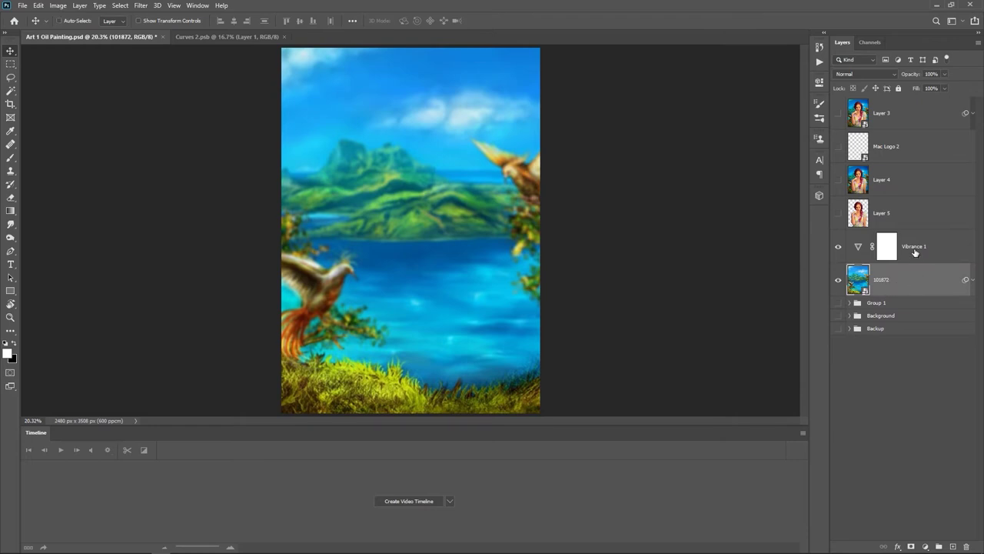
pyautogui.keyDown('shift'); pyautogui.click(914, 252); pyautogui.keyUp('shift')
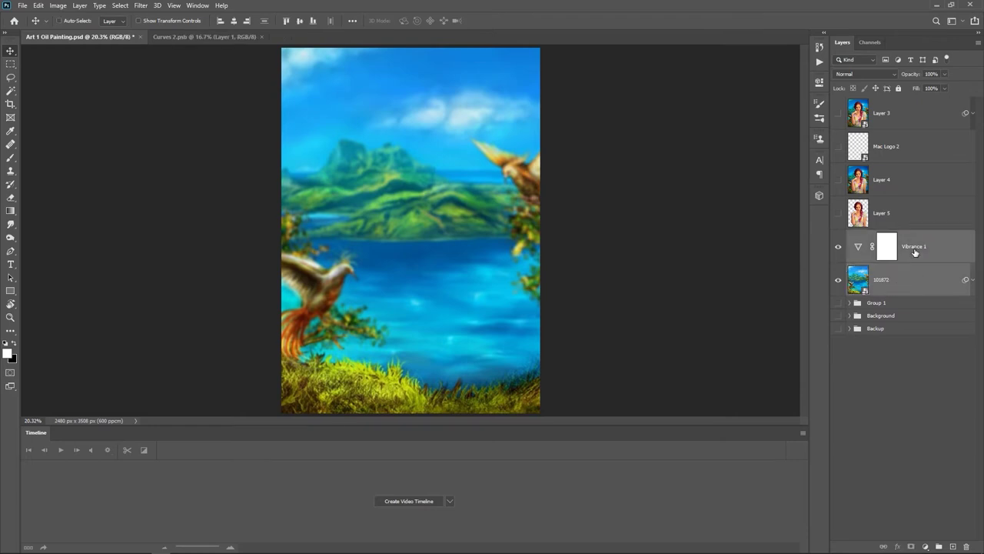
pyautogui.hotkey('ctrl', 'alt', 'e')
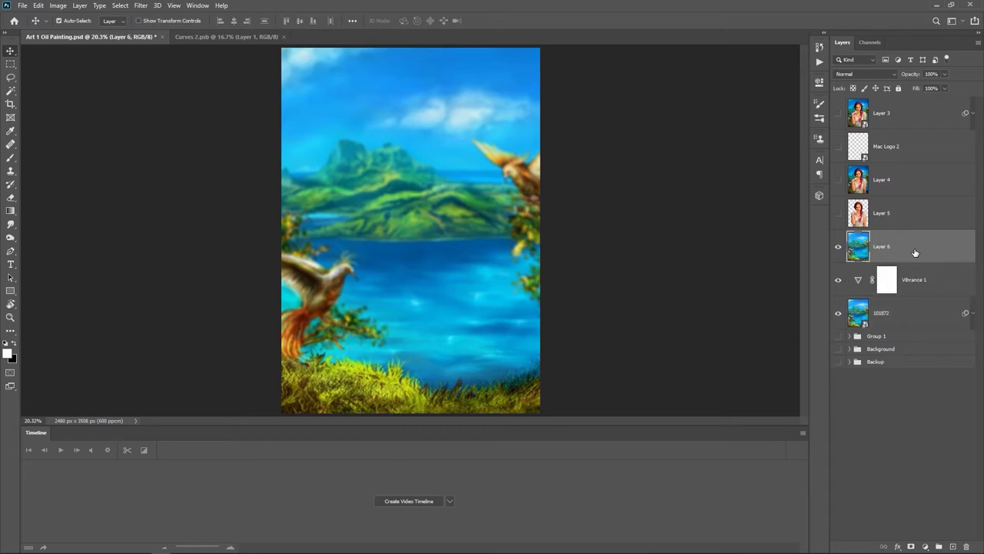
# Hide the original Vibrance 1 and 101872 layers, show Layer 5, and check both merged layers by toggling their visibility
pyautogui.click(838, 279)
pyautogui.click(838, 312)
pyautogui.click(839, 217)
pyautogui.click(839, 216)
pyautogui.click(839, 217)
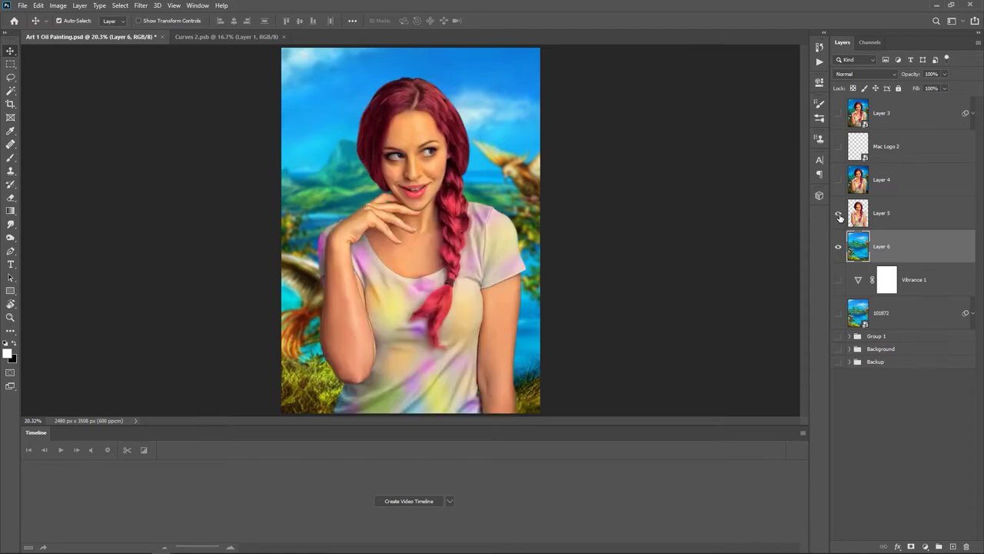
pyautogui.click(839, 217)
pyautogui.click(839, 216)
pyautogui.click(838, 247)
pyautogui.click(838, 247)
# Rename Layer 5 as Subject and Layer 6 as Background
pyautogui.doubleClick(881, 213)
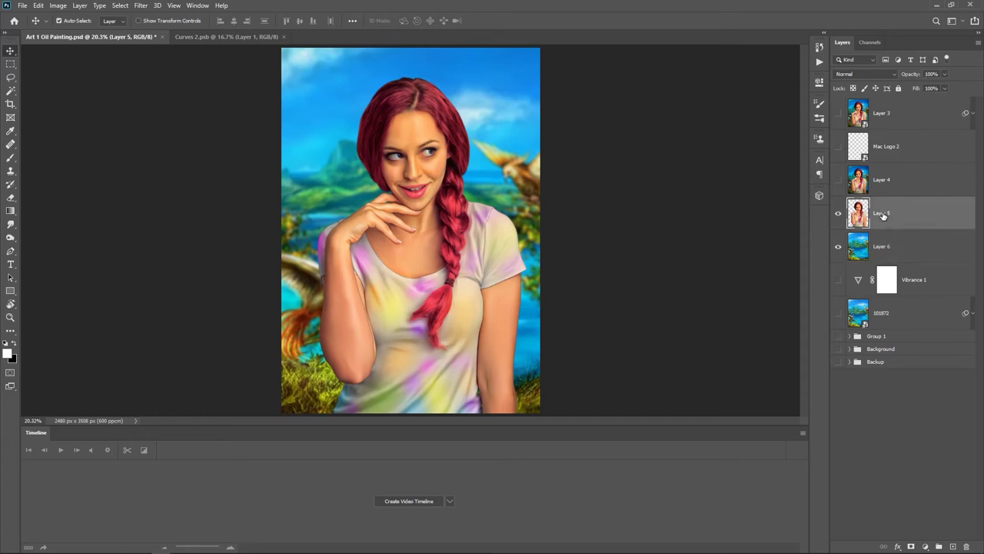
pyautogui.write('Subject')
pyautogui.doubleClick(881, 246)
pyautogui.write('Background')
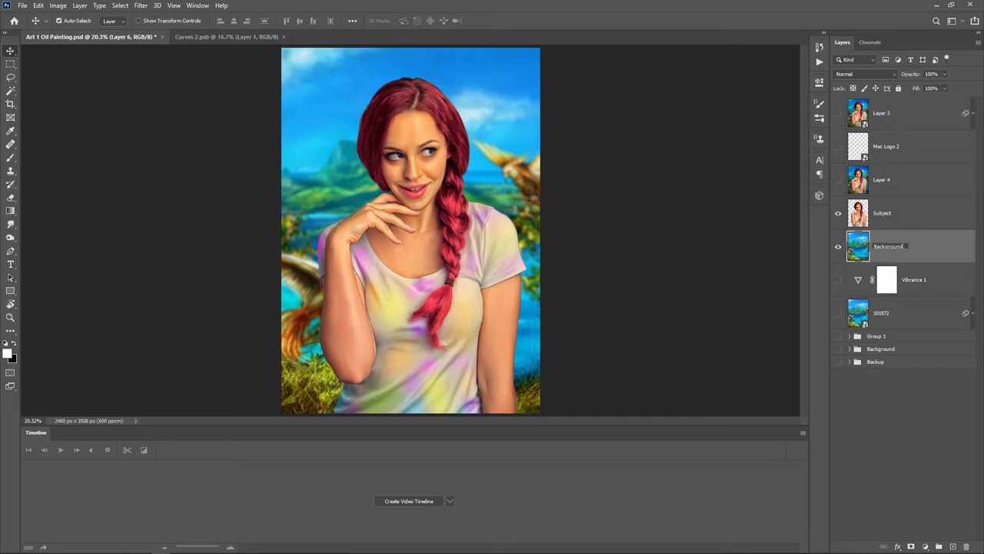
pyautogui.press('Return')
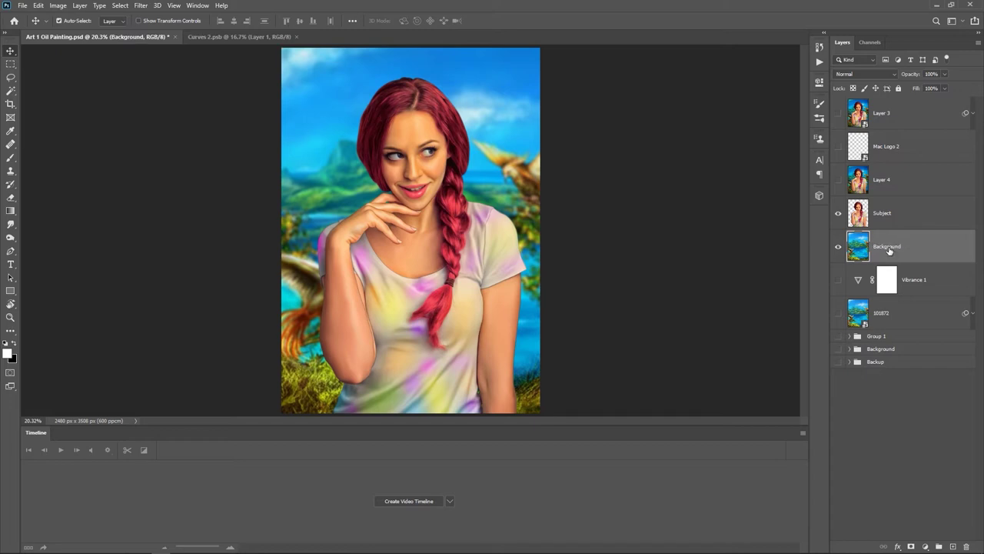
# Convert the merged background layer and the Subject layer into separate smart objects
pyautogui.rightClick(902, 249)
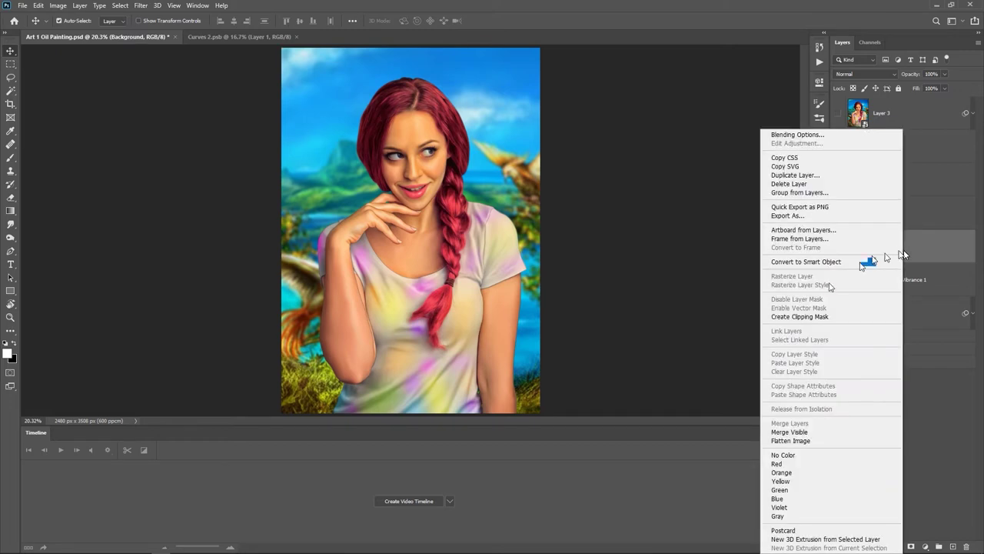
pyautogui.click(906, 216)
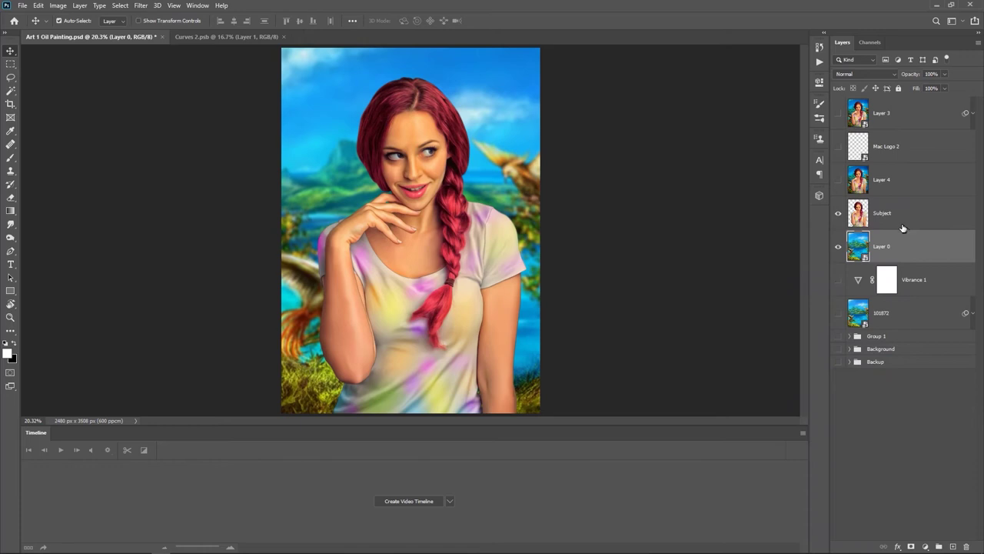
pyautogui.rightClick(900, 227)
pyautogui.click(810, 262)
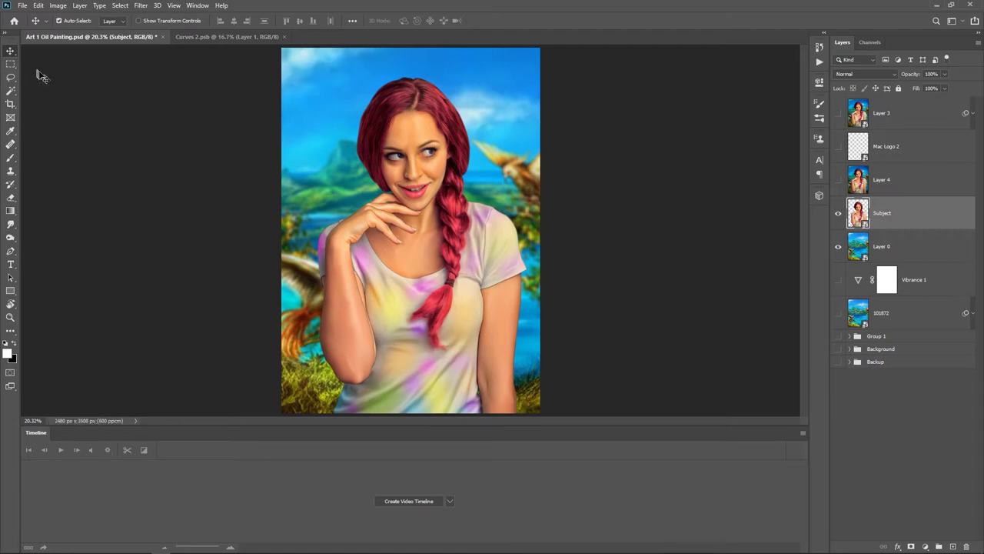
# Create a new document 1080 pixels wide and 1350 pixels high
pyautogui.click(22, 6)
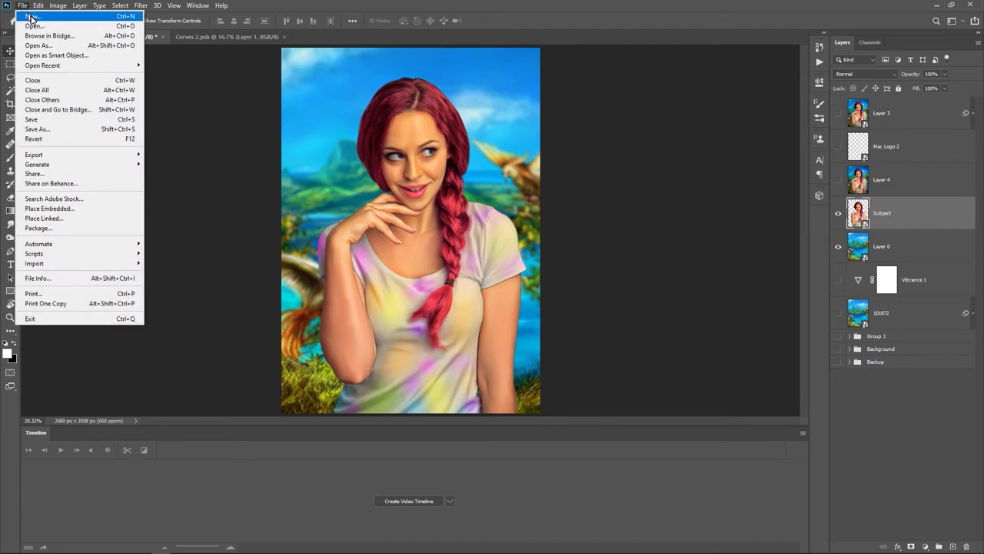
pyautogui.click(32, 16)
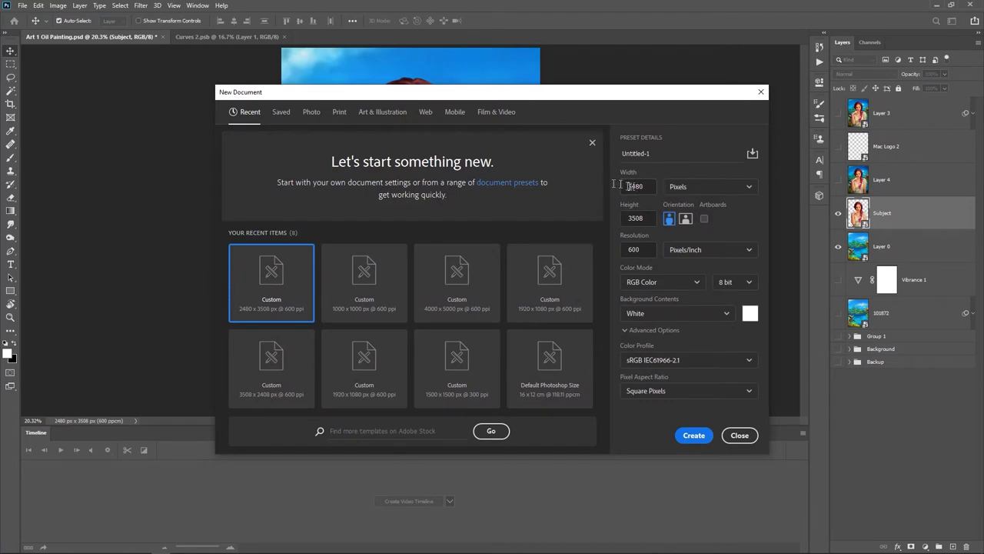
pyautogui.doubleClick(637, 186)
pyautogui.write('1080')
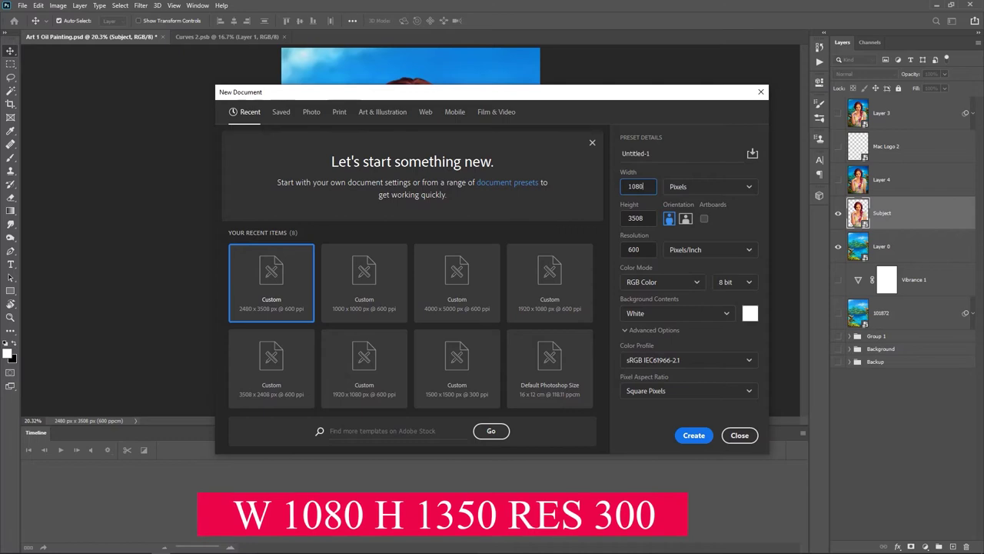
pyautogui.press('Tab')
pyautogui.press('Tab')
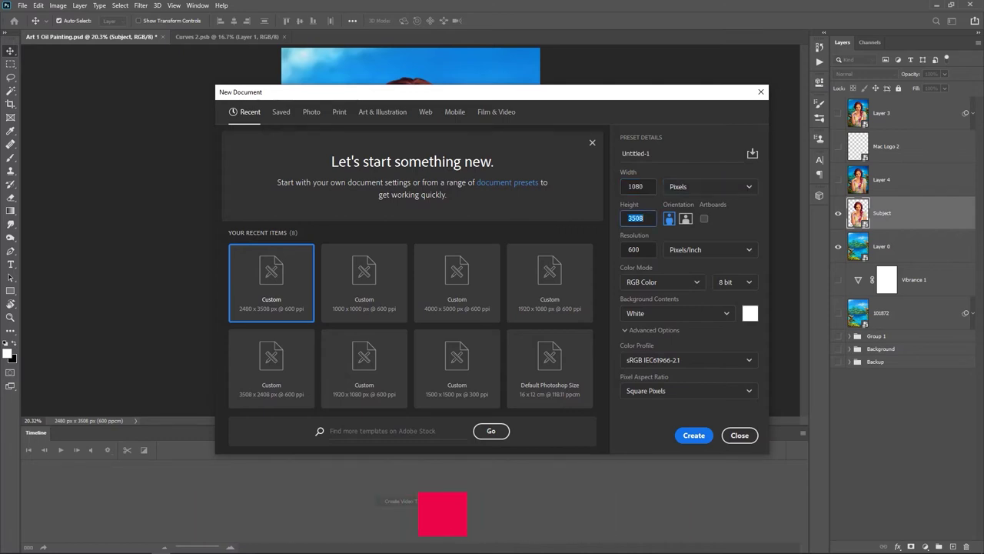
pyautogui.write('1350')
pyautogui.click(694, 435)
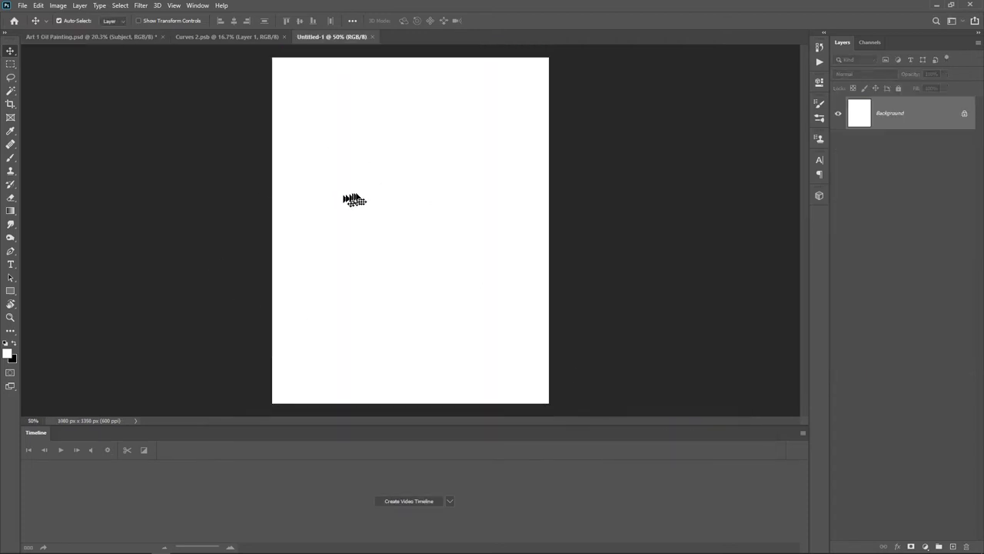
# Close the Curves 2.psb document, review the oil painting document, and return to the blank Untitled-1 document
pyautogui.click(230, 37)
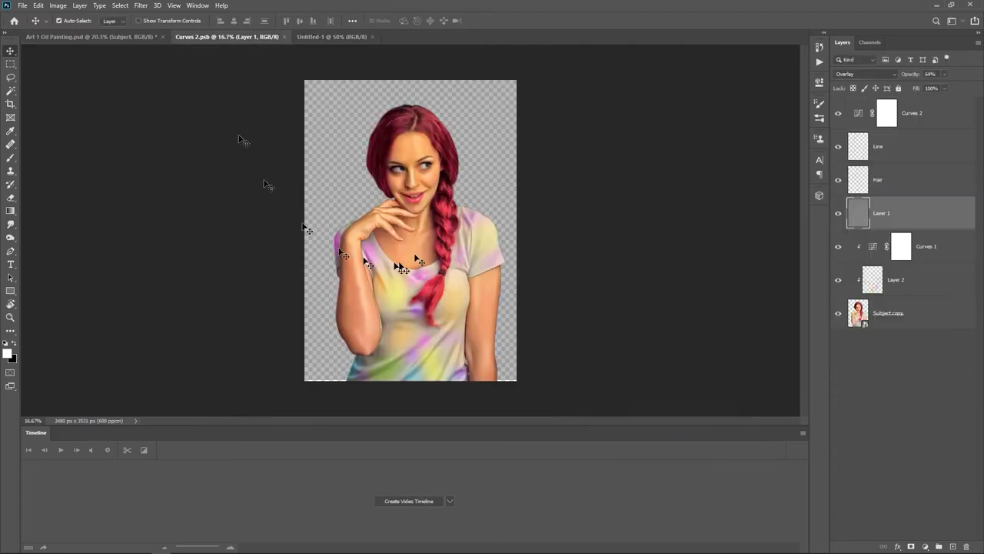
pyautogui.click(285, 37)
pyautogui.click(123, 38)
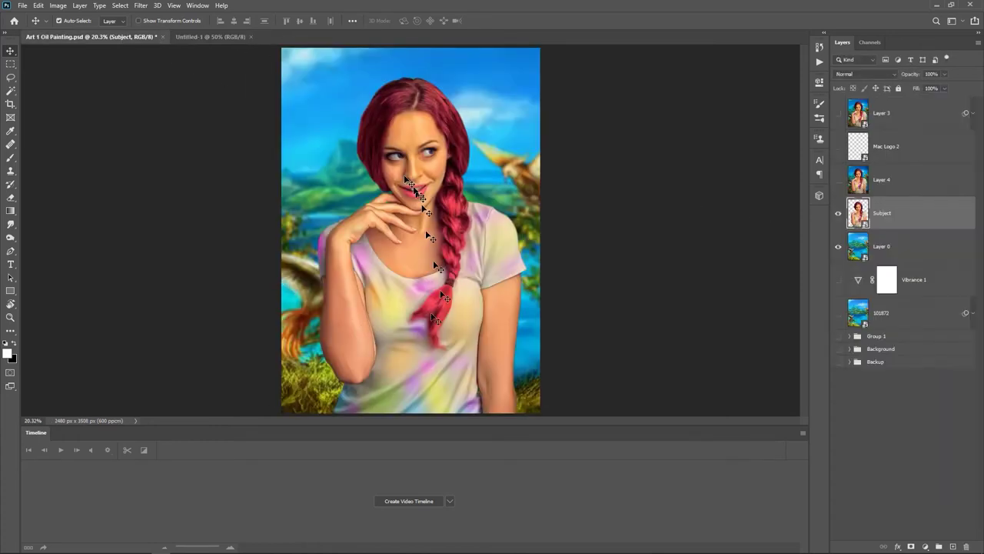
pyautogui.click(211, 37)
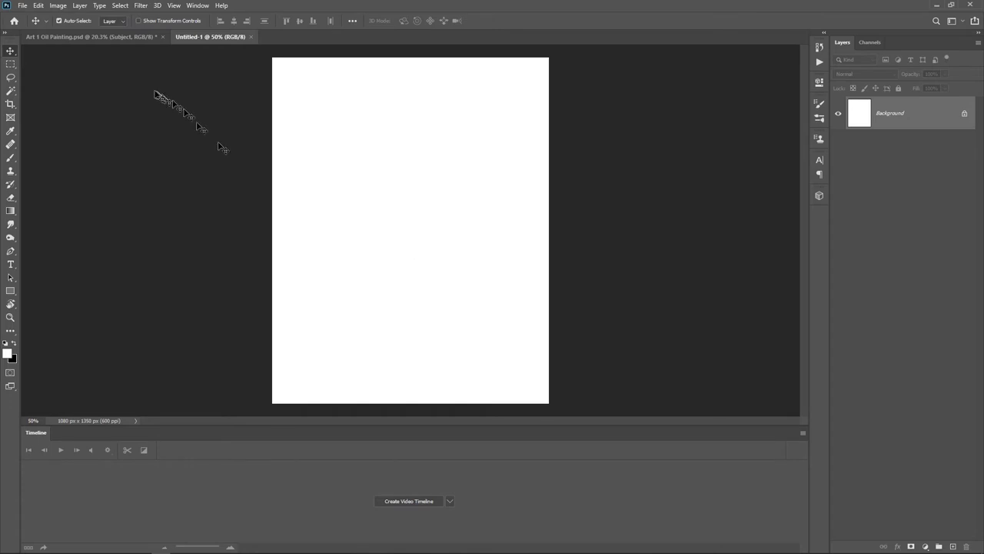
# Close the blank Untitled-1 document and create a video timeline for the oil painting document
pyautogui.click(123, 38)
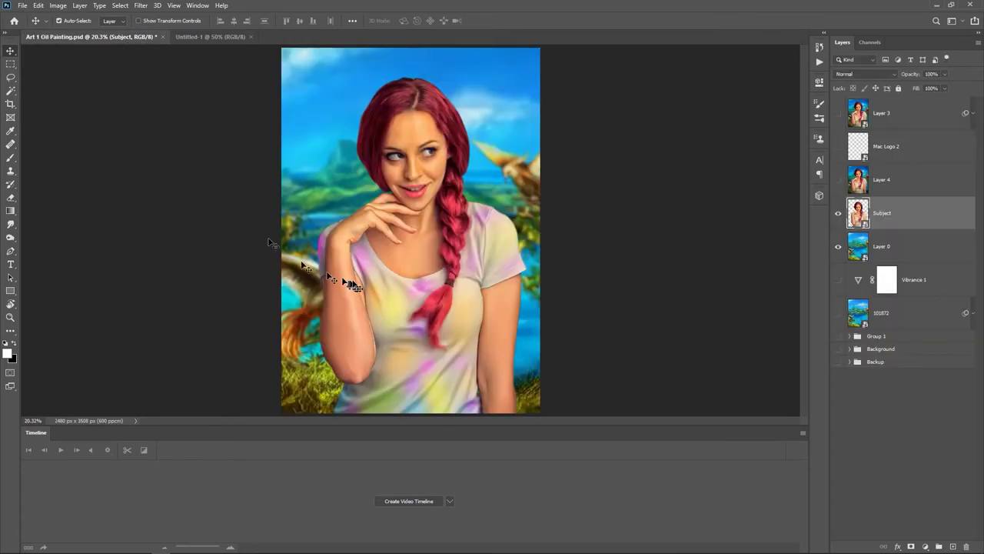
pyautogui.click(246, 37)
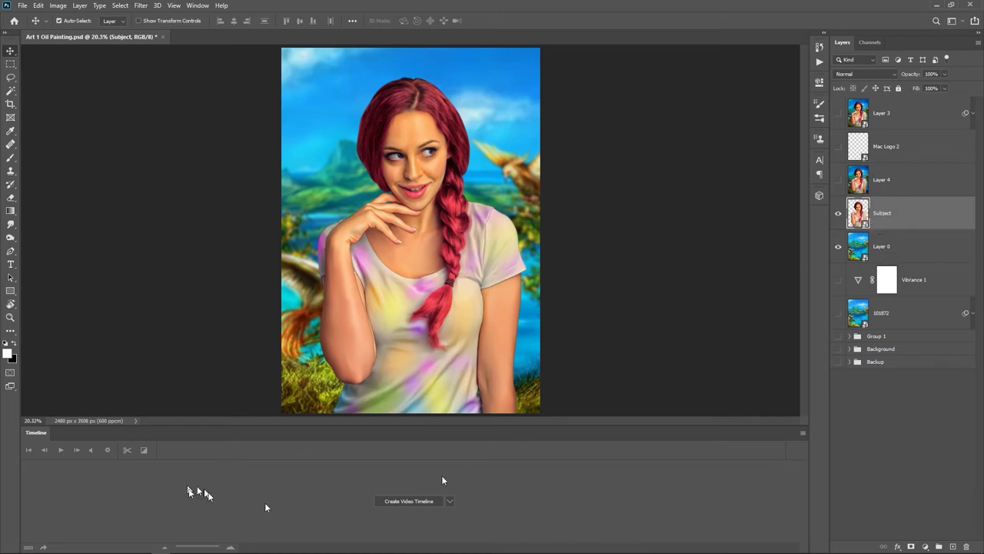
pyautogui.moveTo(431, 419); pyautogui.dragTo(424, 387)
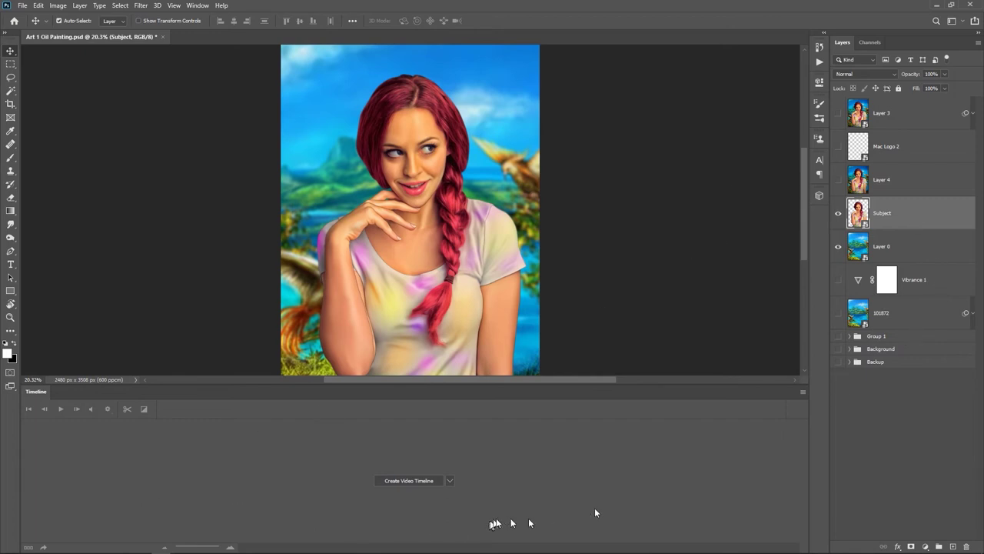
pyautogui.click(406, 480)
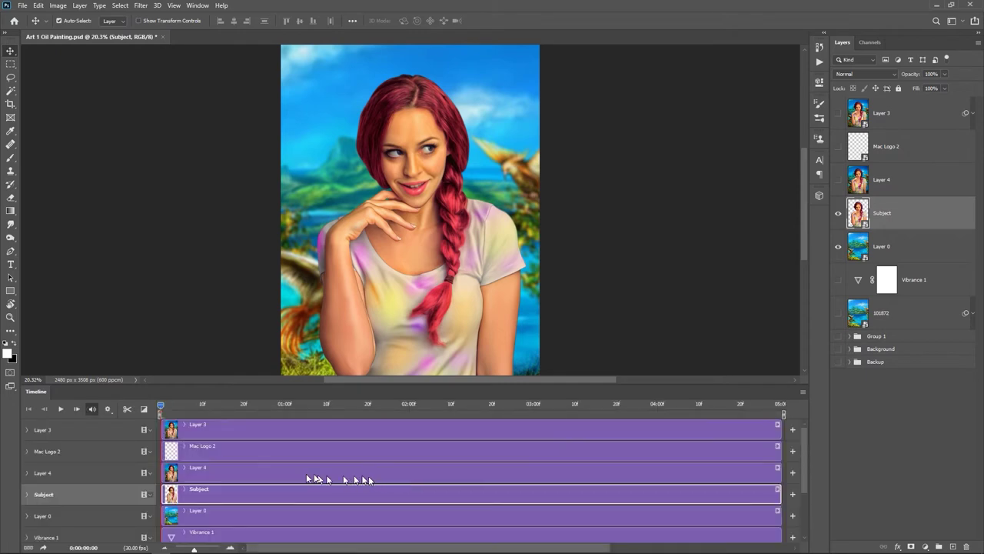
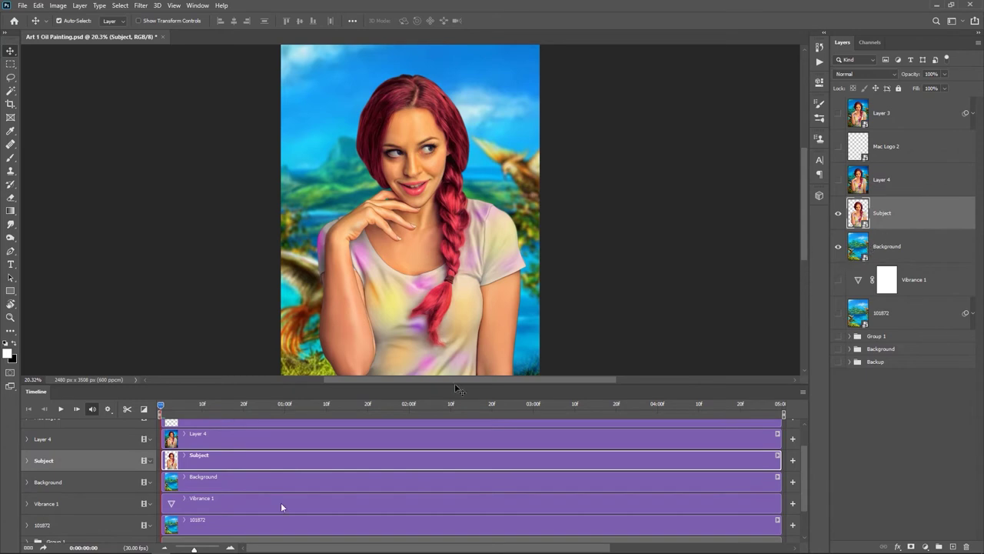
# Select the Background clip, expand its animation properties in the timeline, and fit the painting in view
pyautogui.click(213, 484)
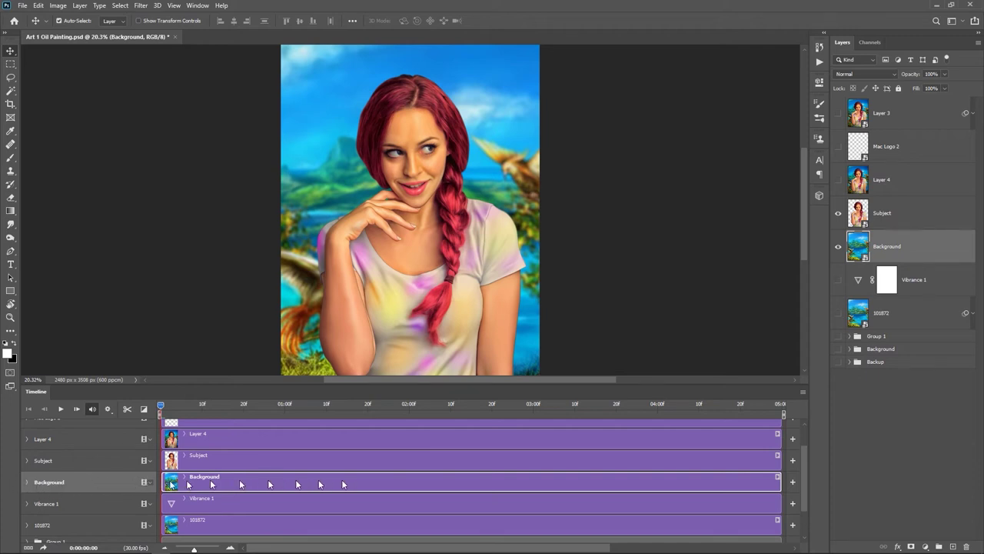
pyautogui.click(27, 482)
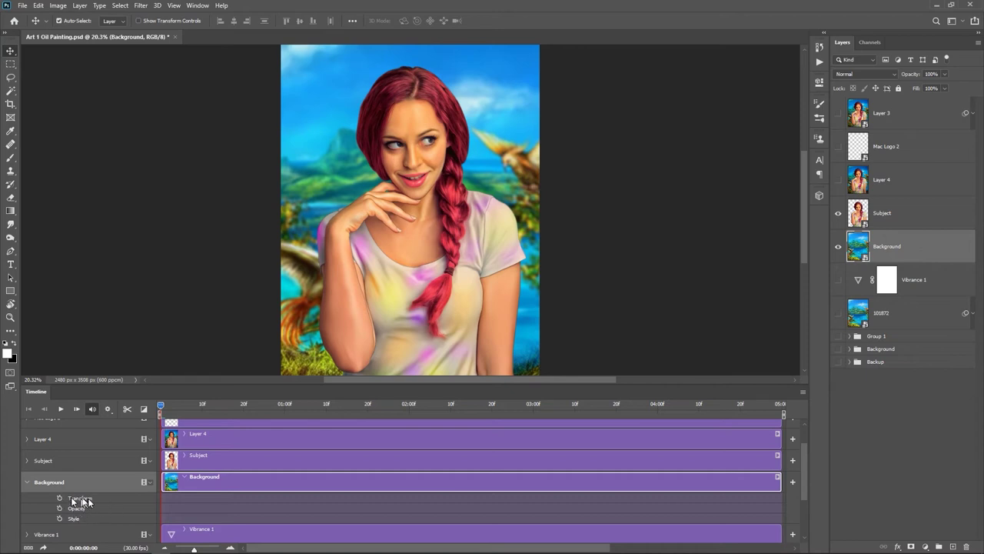
pyautogui.hotkey('shift', 'Up')
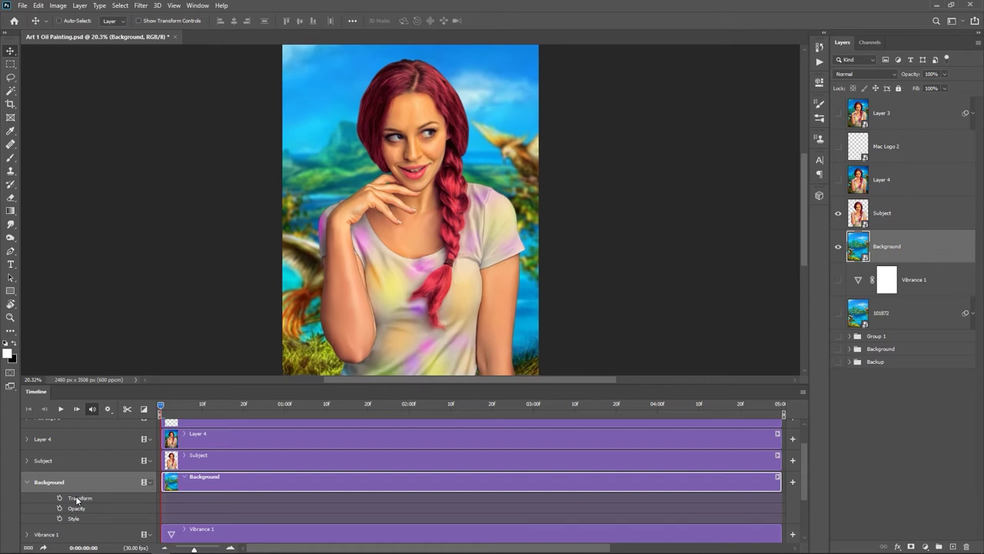
pyautogui.hotkey('ctrl', '0')
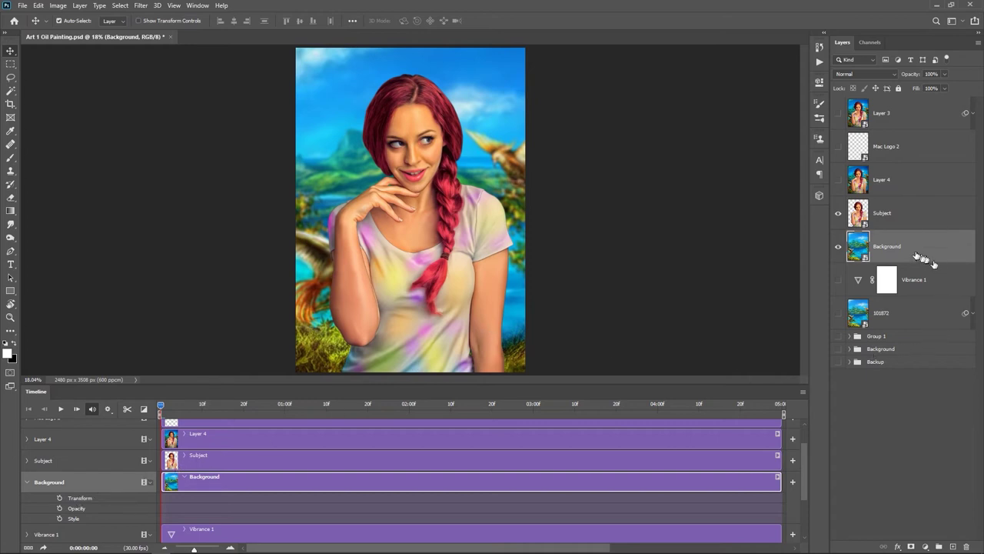
# Scale the Background layer up proportionally from its centre to about 128% with Free Transform
pyautogui.click(38, 6)
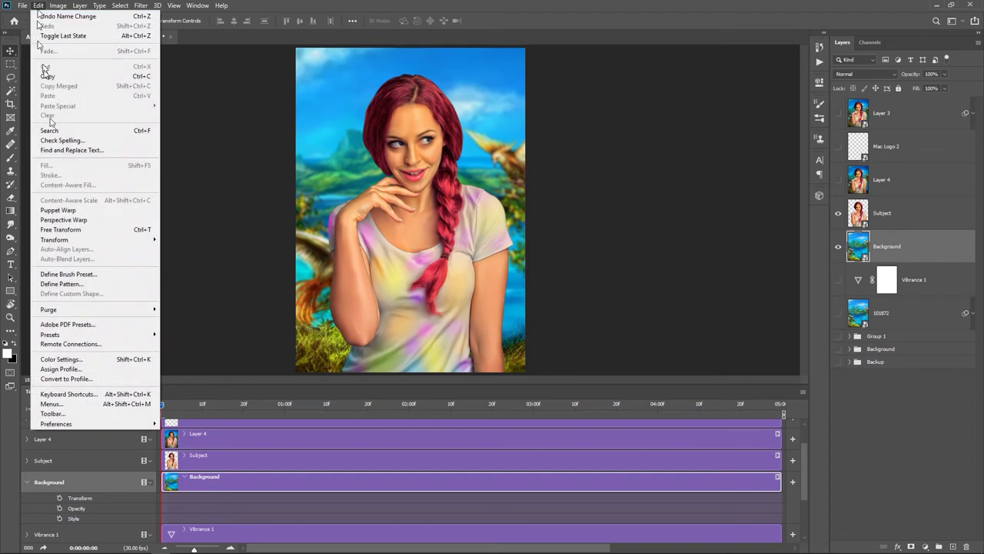
pyautogui.click(74, 230)
pyautogui.scroll(-2, 410, 209)
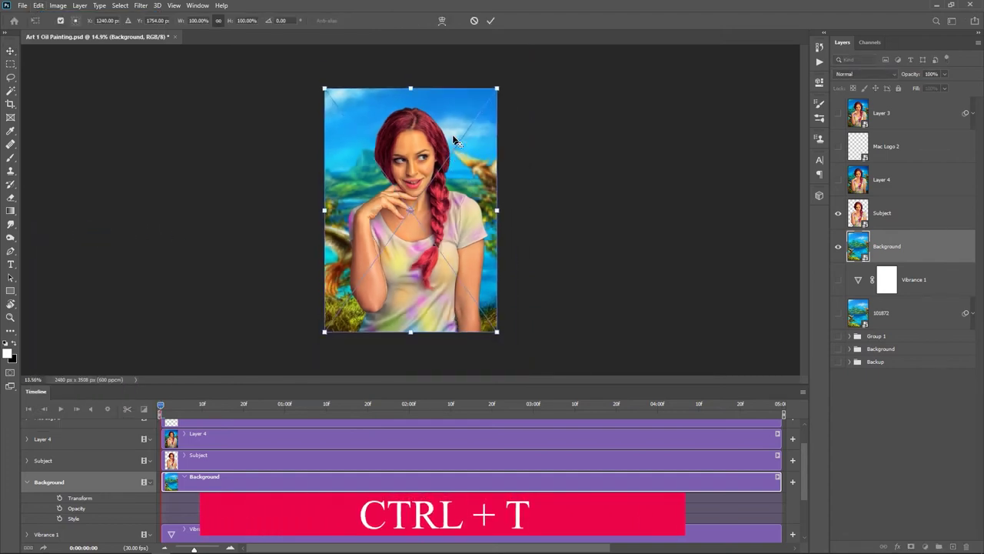
pyautogui.moveTo(490, 98); pyautogui.dragTo(513, 88)
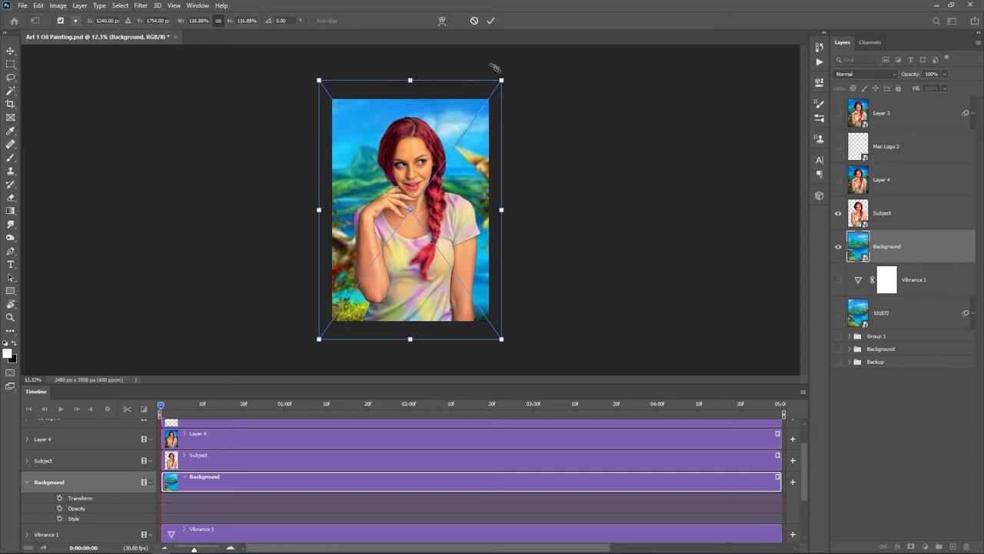
pyautogui.moveTo(501, 79)
pyautogui.mouseDown()
pyautogui.moveTo(527, 66)
pyautogui.moveTo(478, 95)
pyautogui.moveTo(507, 72)
pyautogui.mouseUp()
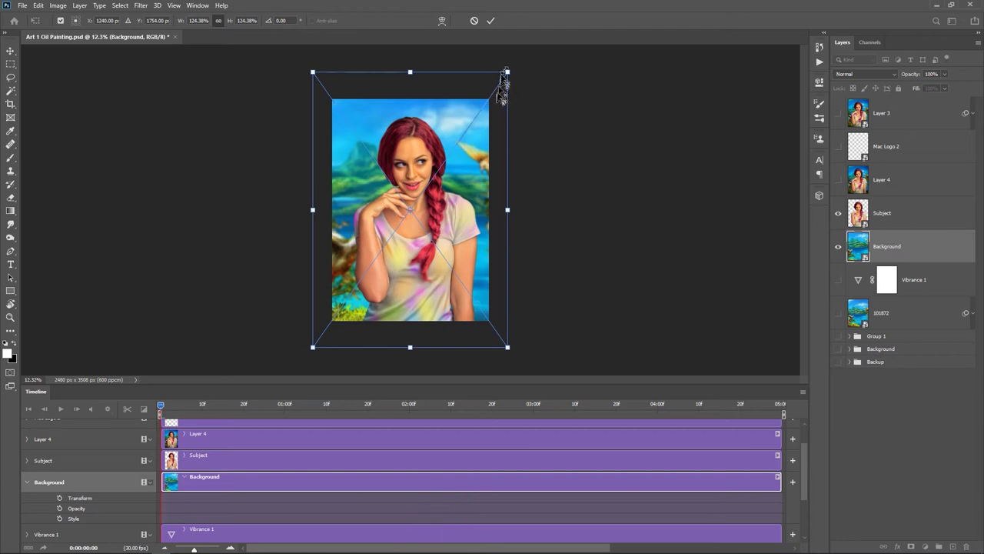
pyautogui.moveTo(508, 72); pyautogui.dragTo(510, 67)
pyautogui.click(492, 21)
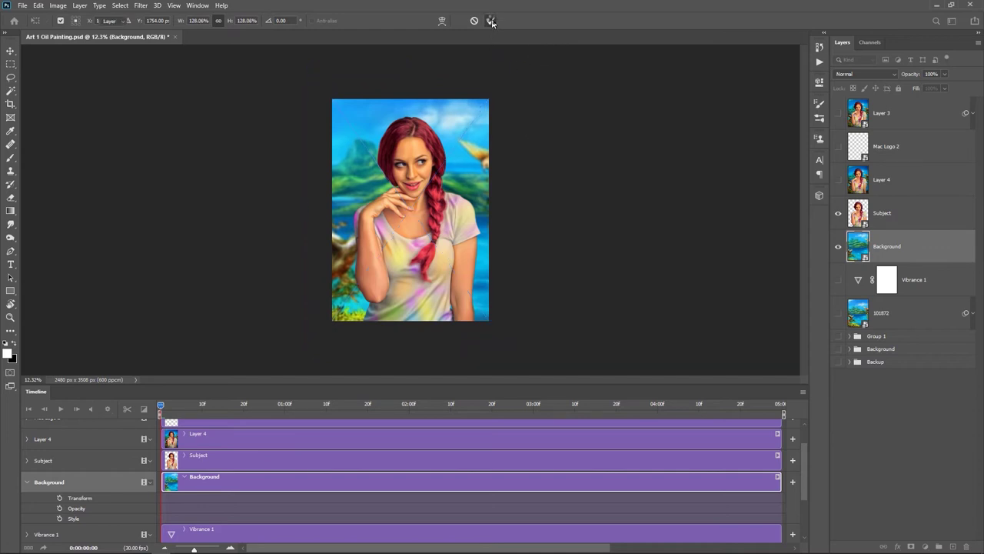
# Enable Transform keyframing on the Background track with the playhead at 0:00:00:00
pyautogui.click(174, 404)
pyautogui.moveTo(184, 413); pyautogui.dragTo(159, 483)
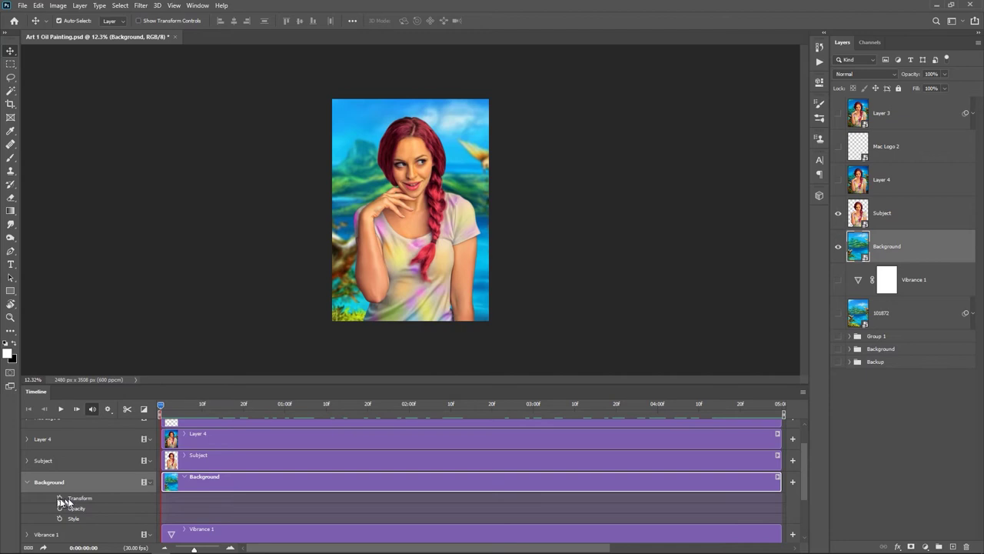
pyautogui.click(60, 498)
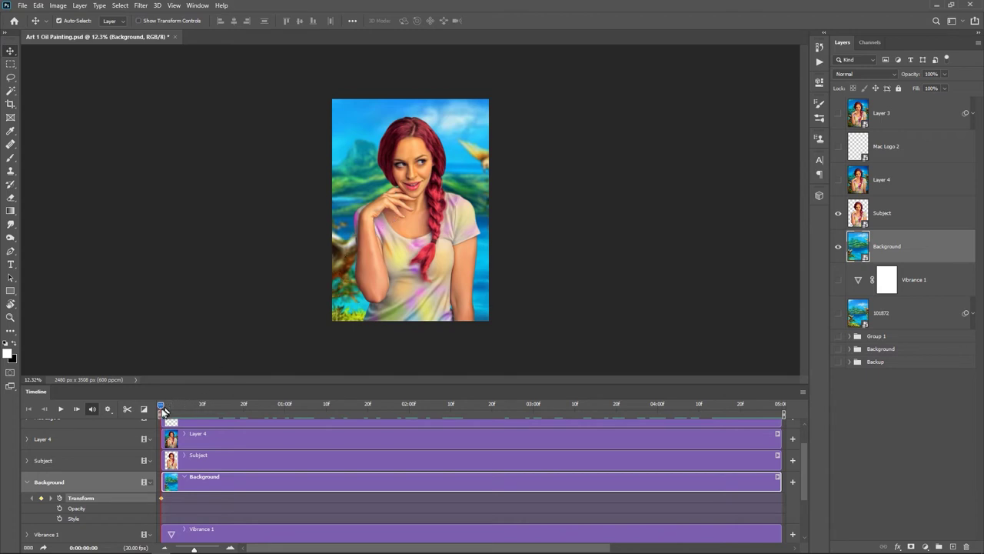
# At 0:00:04:29, scale the Background layer down to about 101.7% to set its ending Transform keyframe
pyautogui.moveTo(161, 408); pyautogui.dragTo(778, 435)
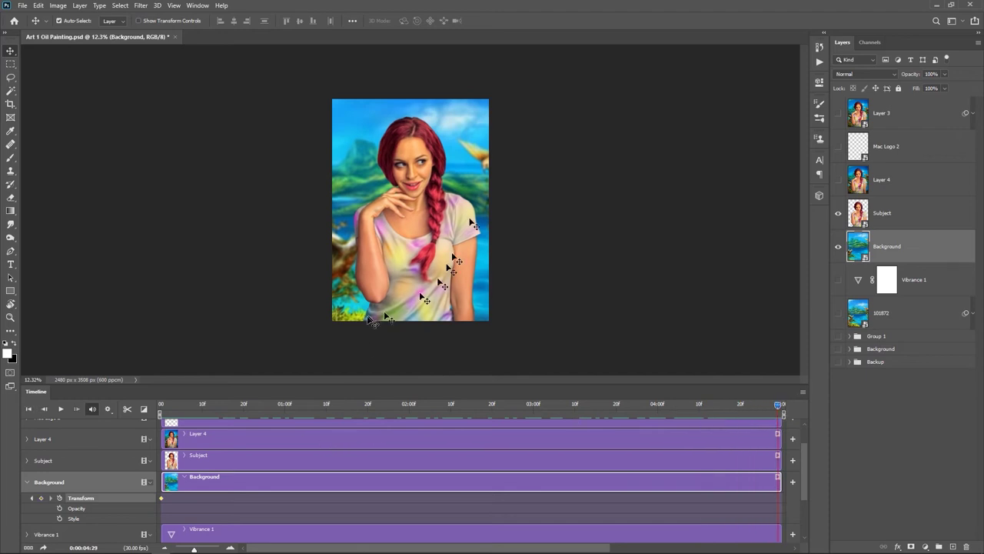
pyautogui.click(38, 6)
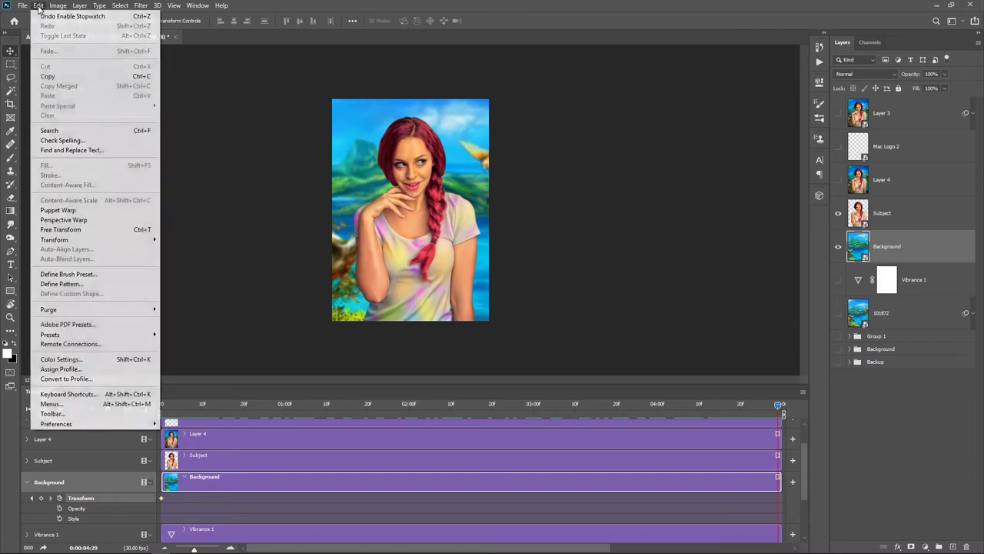
pyautogui.click(67, 229)
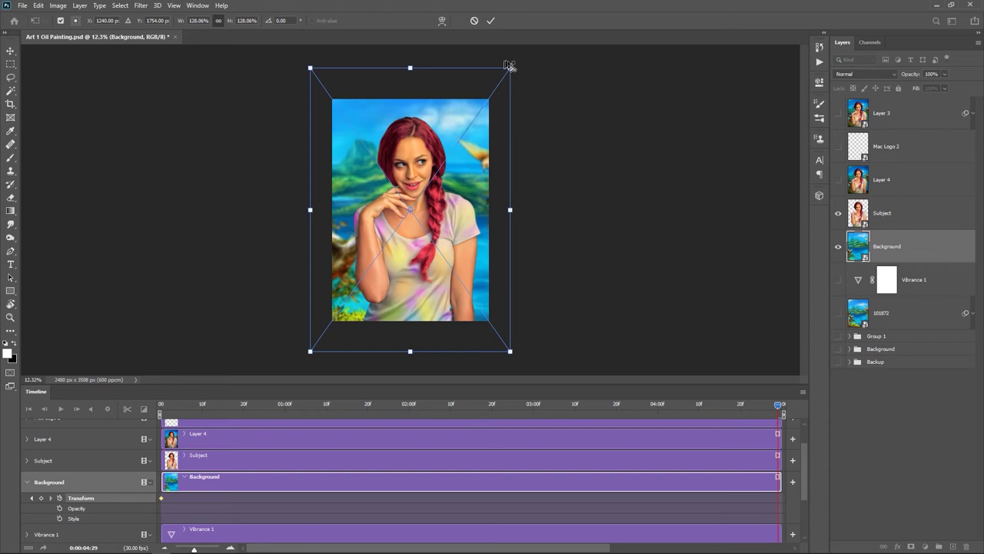
pyautogui.moveTo(511, 67); pyautogui.dragTo(489, 97)
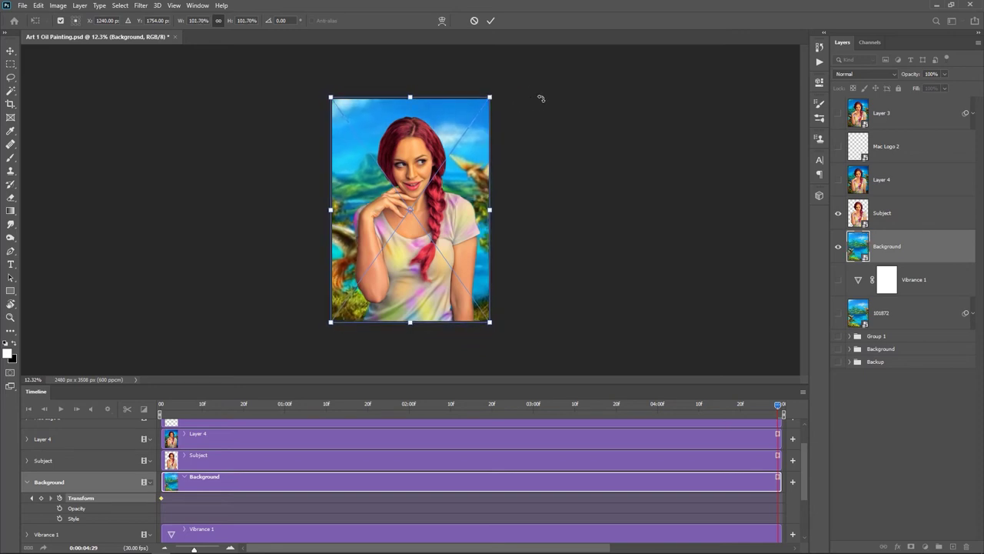
pyautogui.click(491, 21)
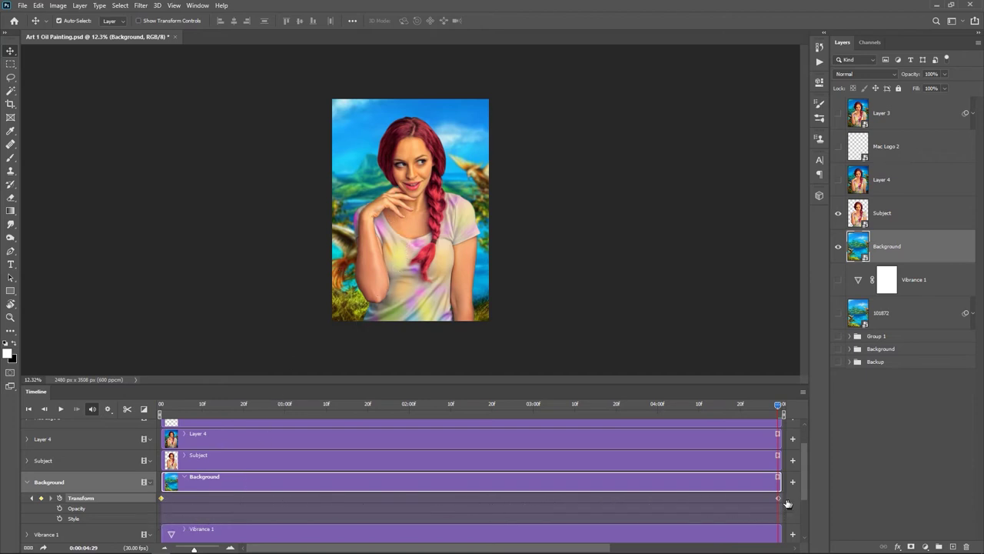
# Play the background zoom animation from the start of the timeline to preview it
pyautogui.moveTo(778, 408); pyautogui.dragTo(163, 439)
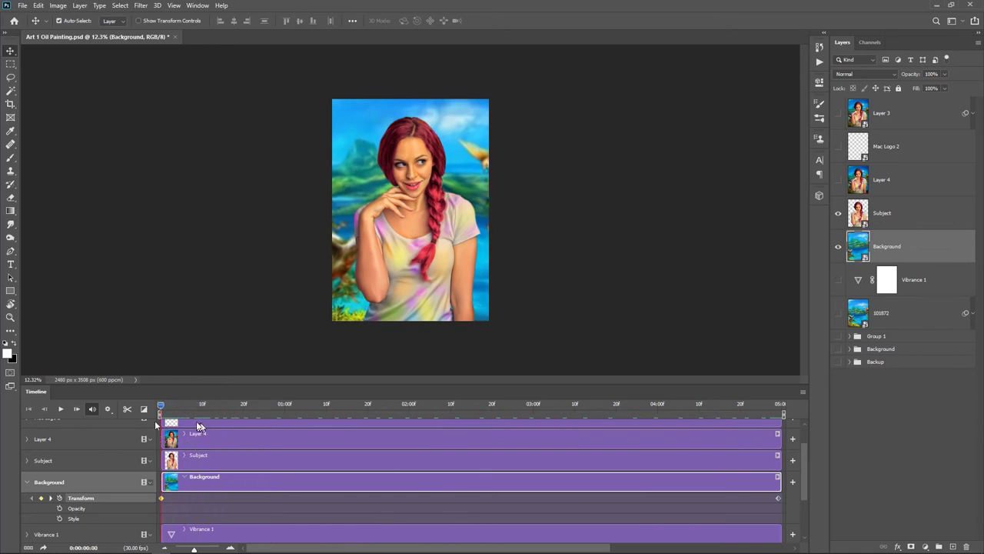
pyautogui.click(62, 409)
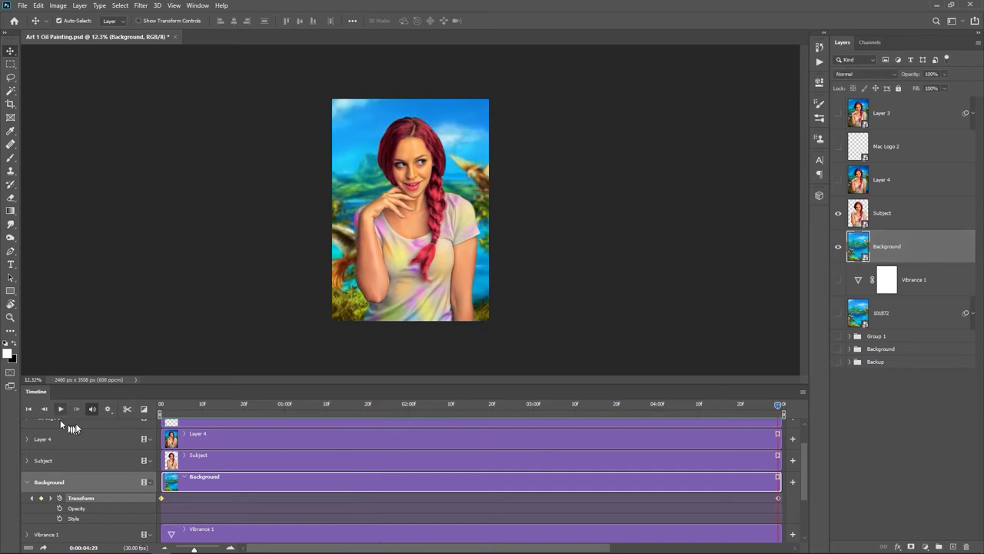
pyautogui.click(60, 409)
# Collapse the Background track, select the Subject clip, and expand its animation properties
pyautogui.click(28, 483)
pyautogui.click(221, 462)
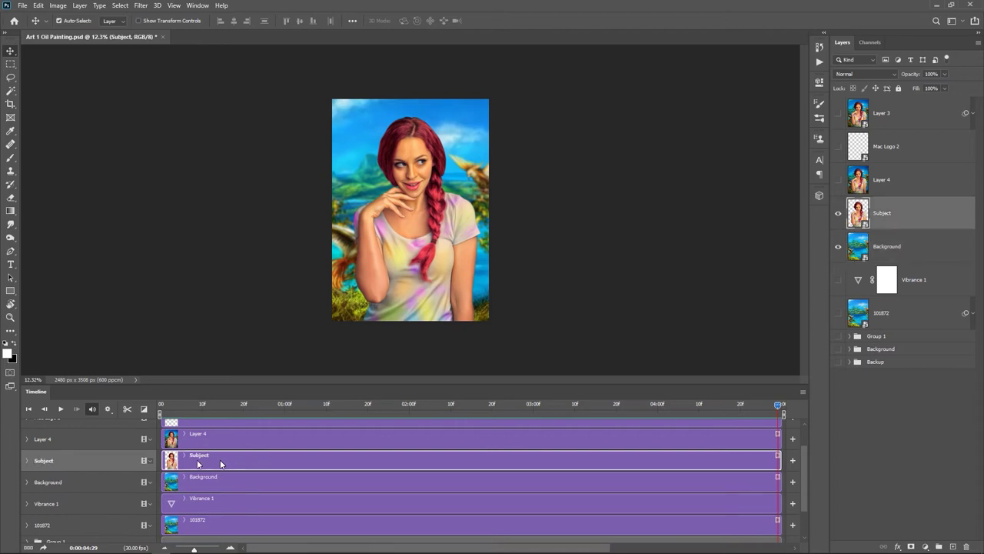
pyautogui.click(27, 460)
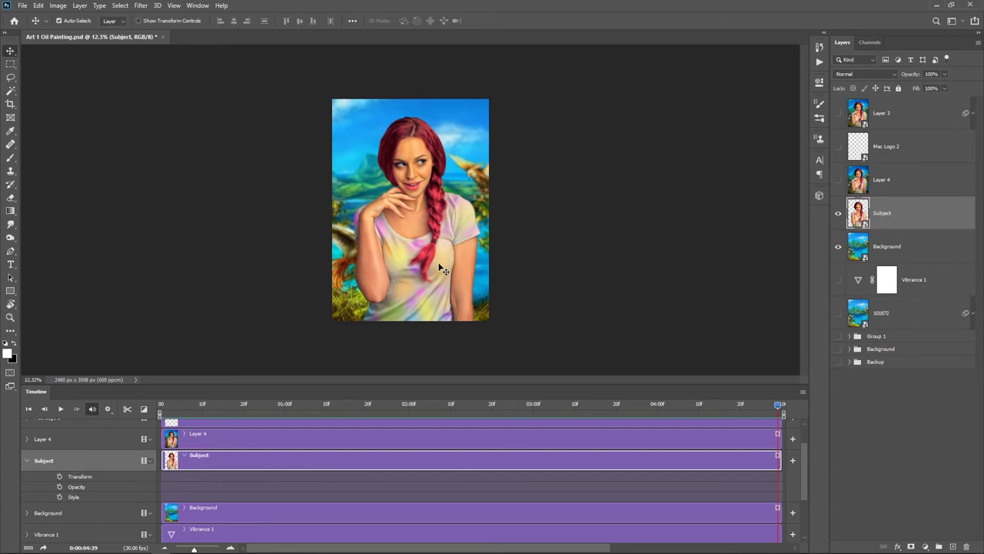
# Shift the Subject layer slightly left and down on the canvas
pyautogui.moveTo(436, 262); pyautogui.dragTo(431, 267)
pyautogui.hotkey('shift', 'Right')
pyautogui.hotkey('shift', 'Right')
pyautogui.hotkey('shift', 'Right')
pyautogui.hotkey('shift', 'Right')
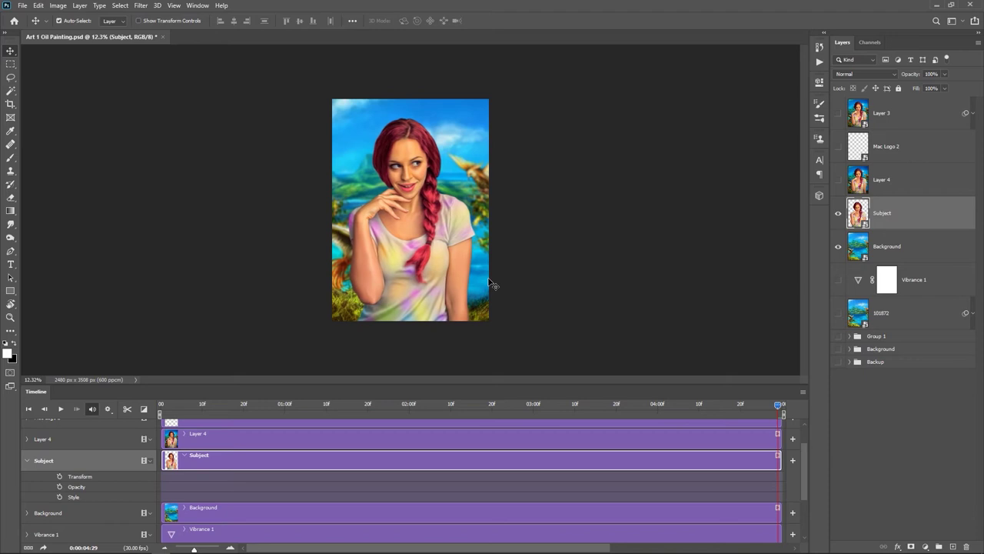
pyautogui.hotkey('shift', 'Right')
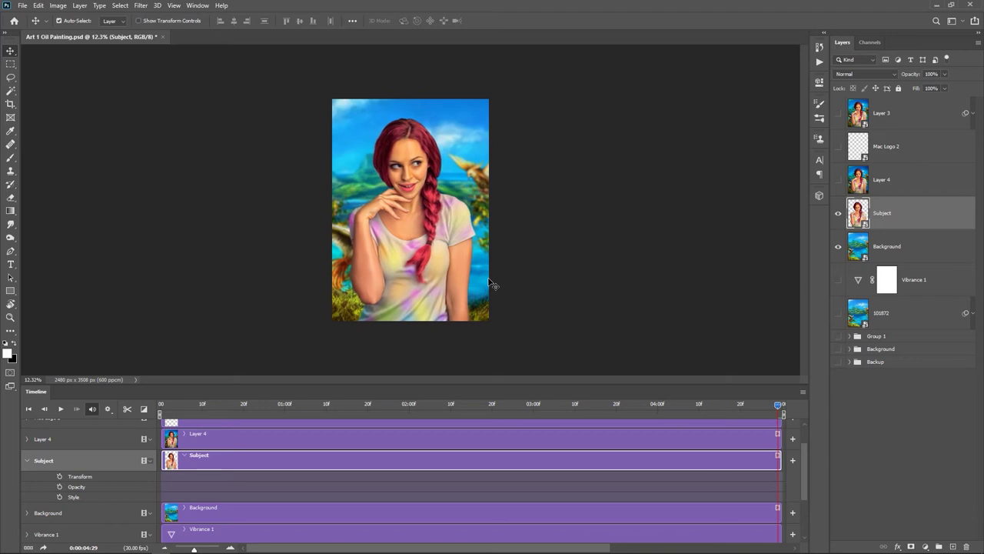
# Enable Transform keyframing on the Subject track with the playhead at 0:00:00:00
pyautogui.moveTo(778, 404); pyautogui.dragTo(653, 404)
pyautogui.moveTo(429, 418); pyautogui.dragTo(141, 436)
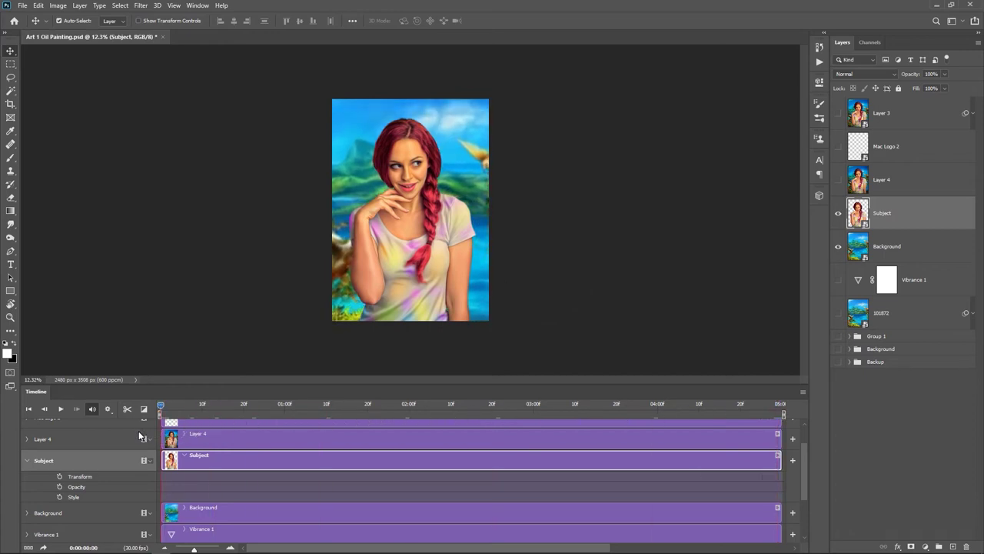
pyautogui.click(59, 477)
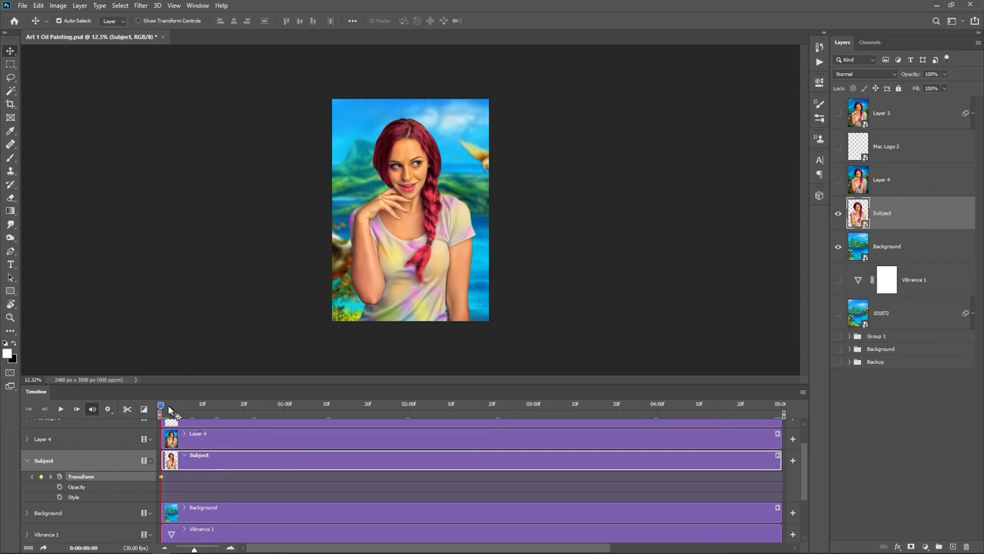
# Place the playhead at 0:00:04:29 and enlarge the timeline with the Background track's keyframes expanded below the Subject track
pyautogui.moveTo(162, 408); pyautogui.dragTo(779, 425)
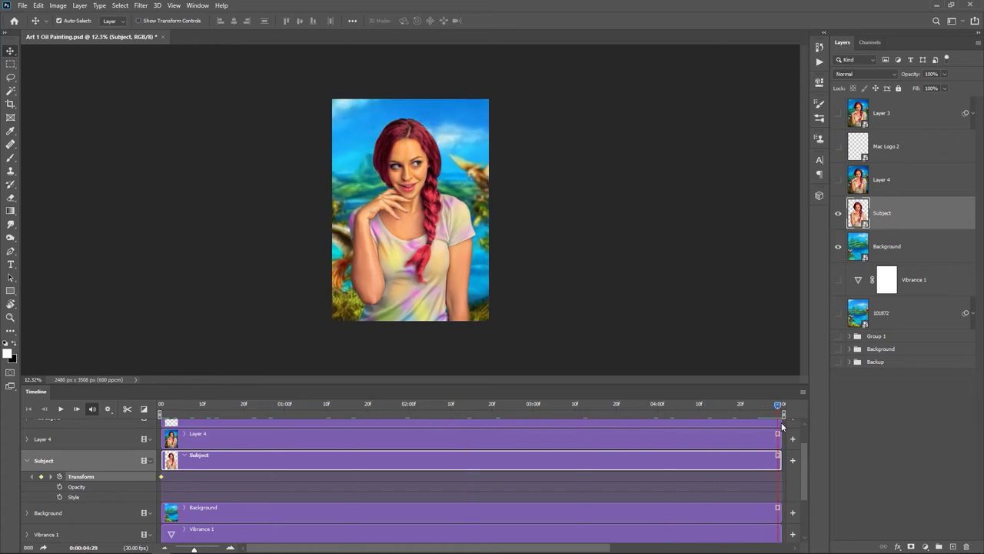
pyautogui.moveTo(462, 385); pyautogui.dragTo(461, 325)
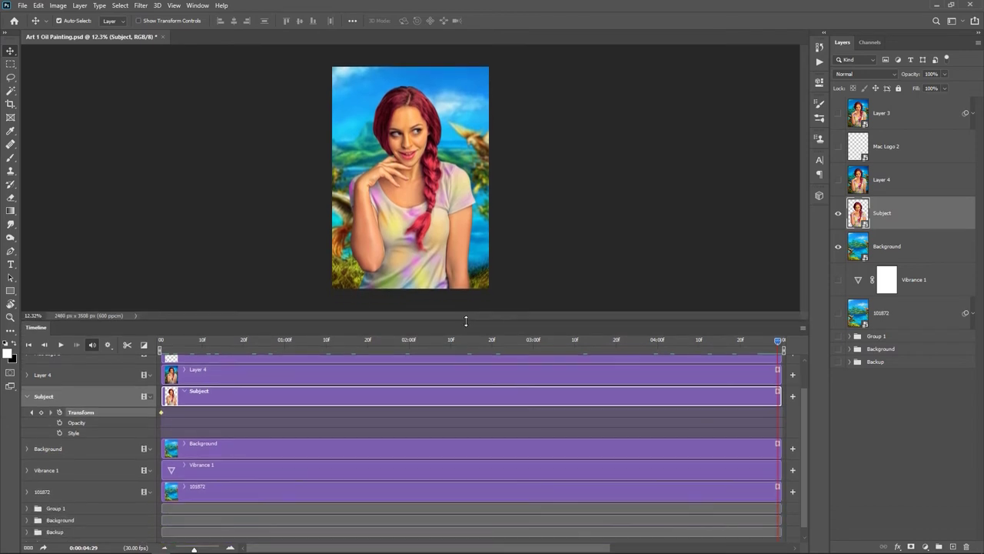
pyautogui.click(27, 449)
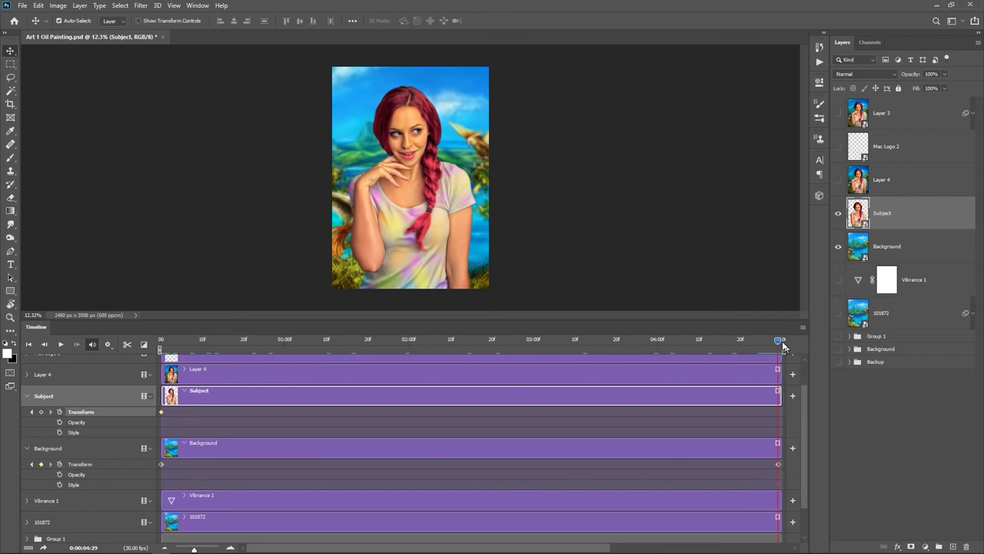
pyautogui.moveTo(785, 343); pyautogui.dragTo(792, 344)
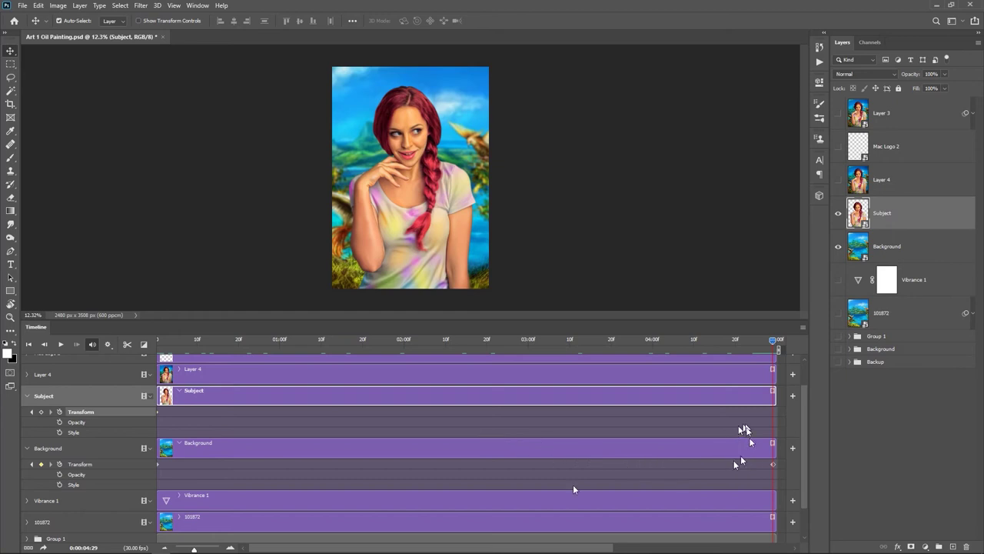
pyautogui.moveTo(332, 550); pyautogui.dragTo(329, 551)
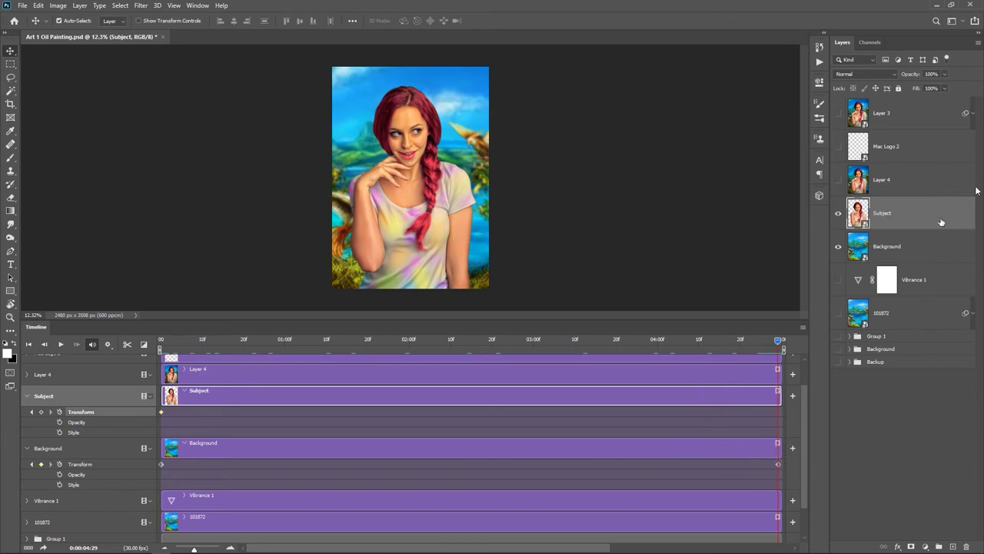
# Scale the Subject layer proportionally to about 107% at 0:00:04:29, commit the transform, and preview the animation
pyautogui.click(39, 6)
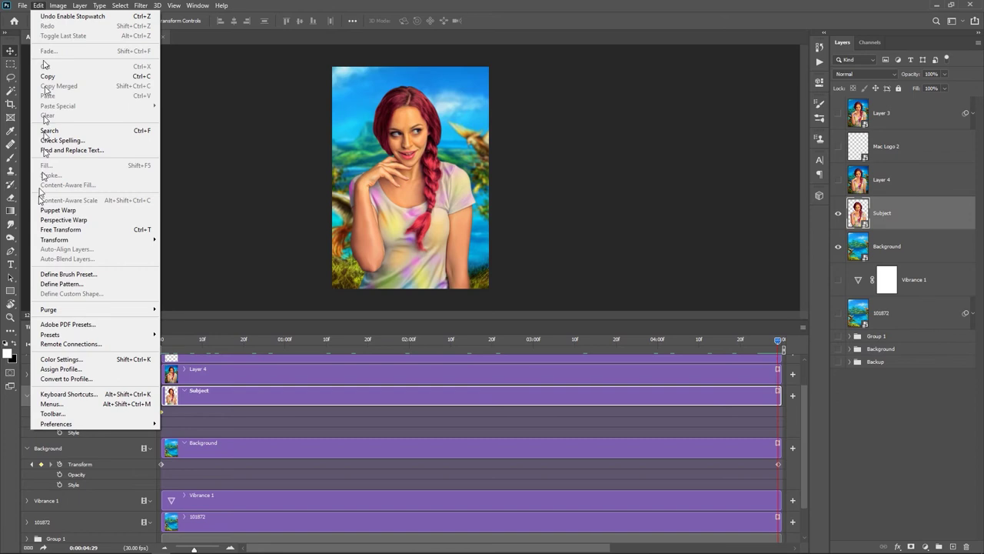
pyautogui.click(67, 229)
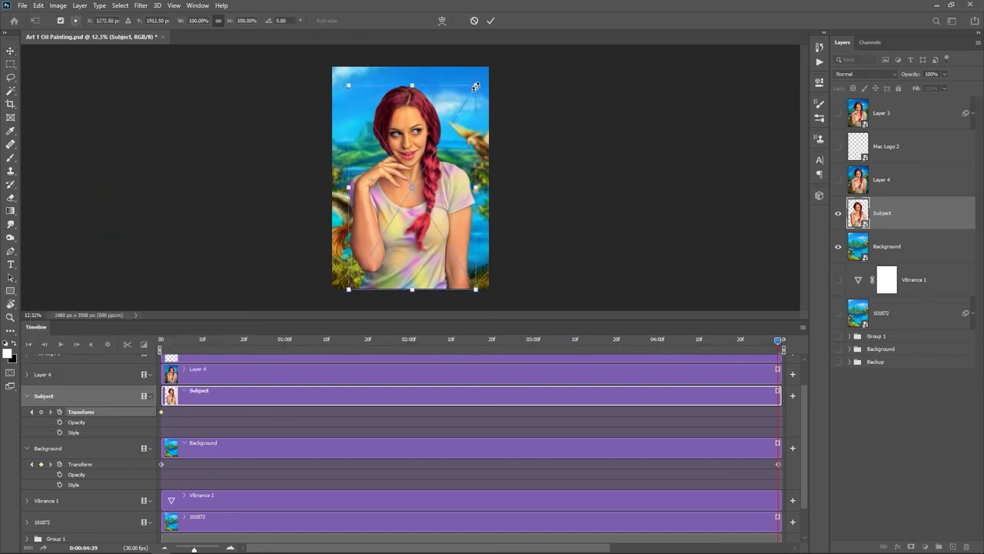
pyautogui.moveTo(475, 86); pyautogui.dragTo(484, 80)
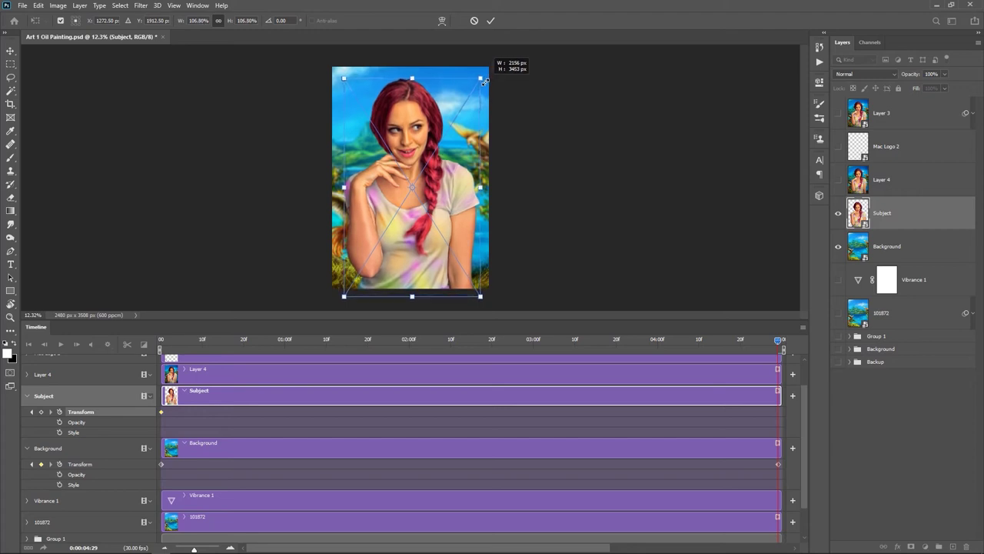
pyautogui.moveTo(484, 79); pyautogui.dragTo(486, 80)
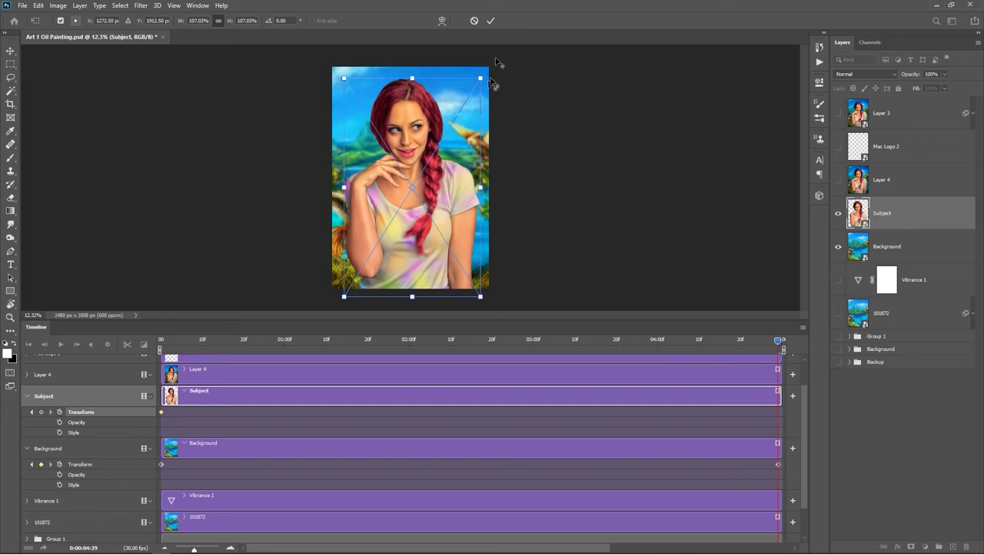
pyautogui.click(491, 21)
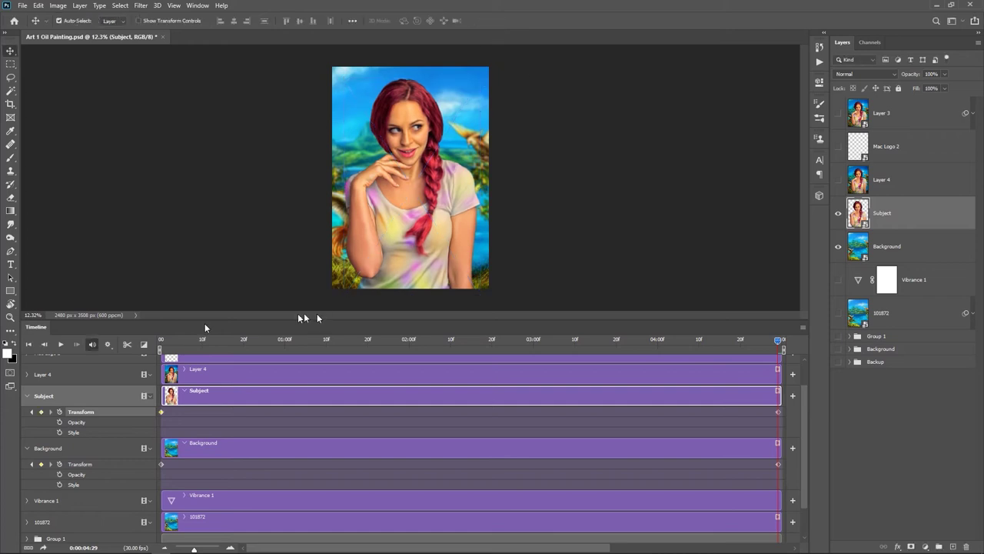
pyautogui.click(60, 344)
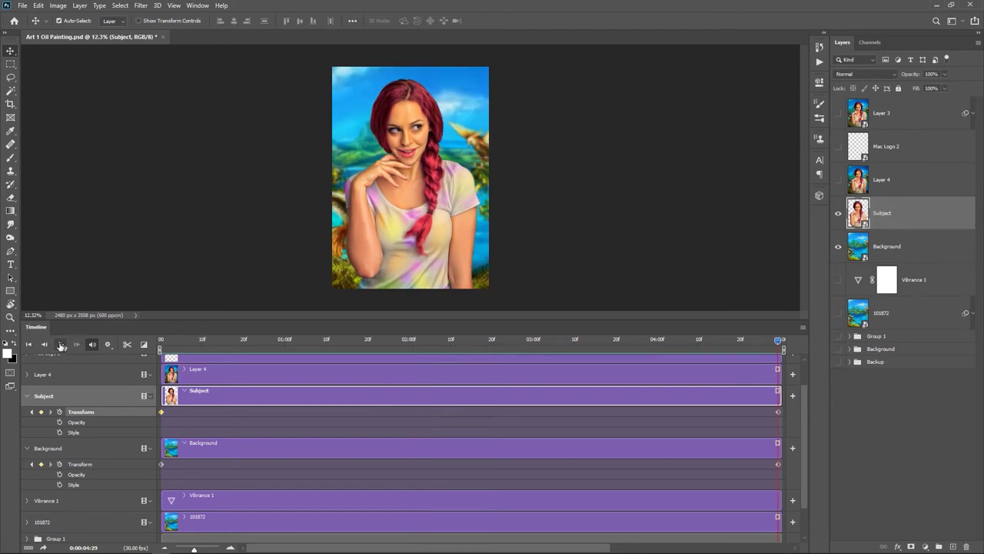
pyautogui.click(62, 345)
# Place the Snow 034 image above Subject, scale it to about 29.37% centered over the canvas, and set its blend mode to Screen
pyautogui.click(383, 184)
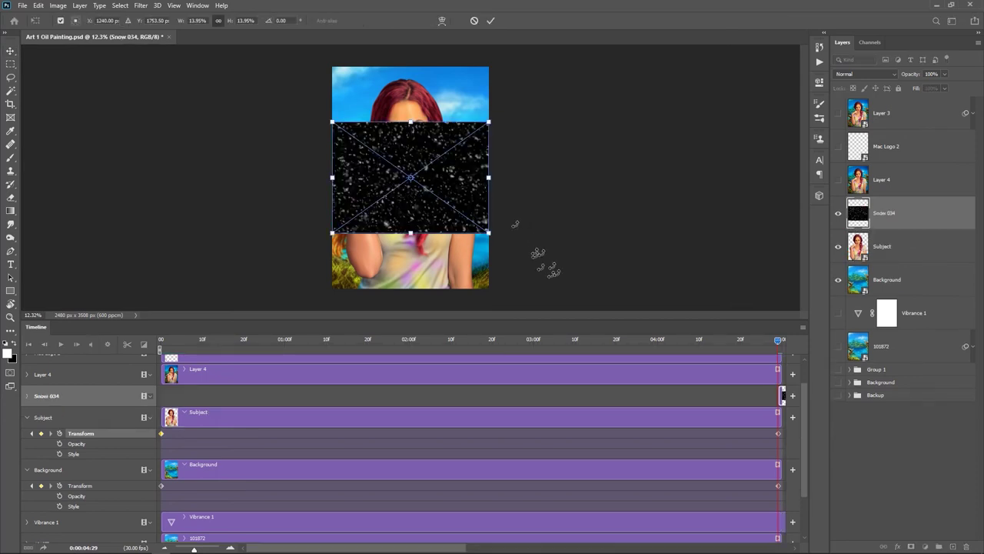
pyautogui.moveTo(442, 160); pyautogui.dragTo(411, 97)
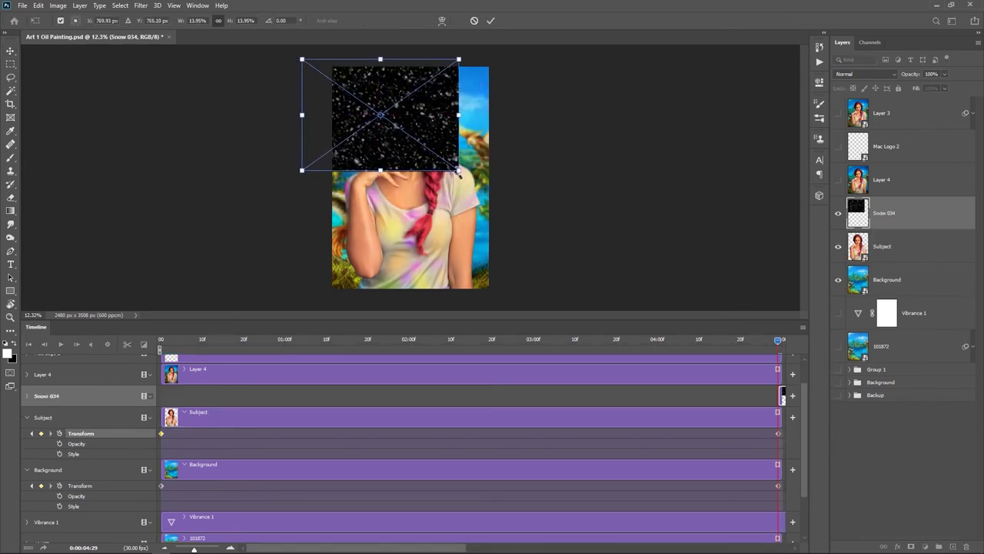
pyautogui.moveTo(458, 169); pyautogui.dragTo(632, 293)
pyautogui.moveTo(544, 260); pyautogui.dragTo(489, 254)
pyautogui.click(489, 22)
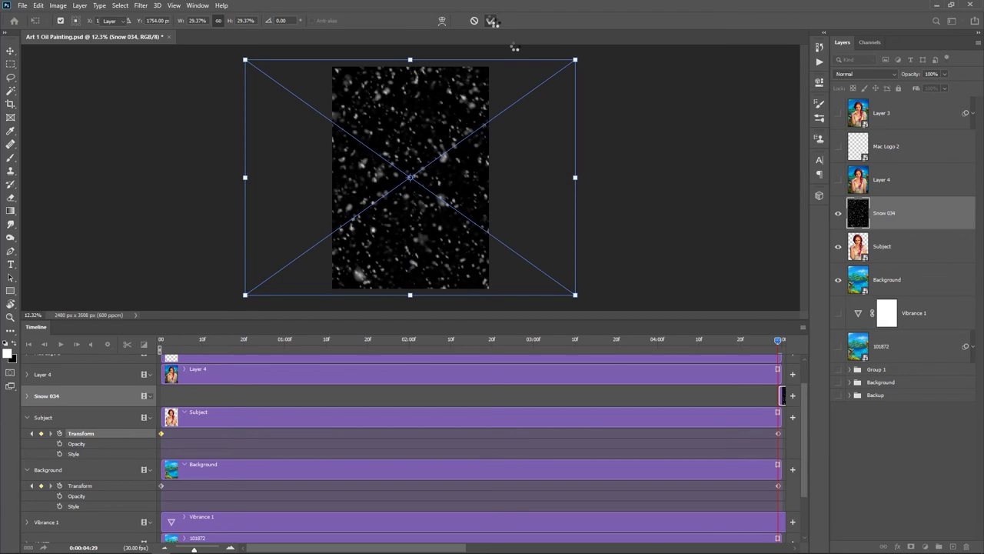
pyautogui.click(885, 76)
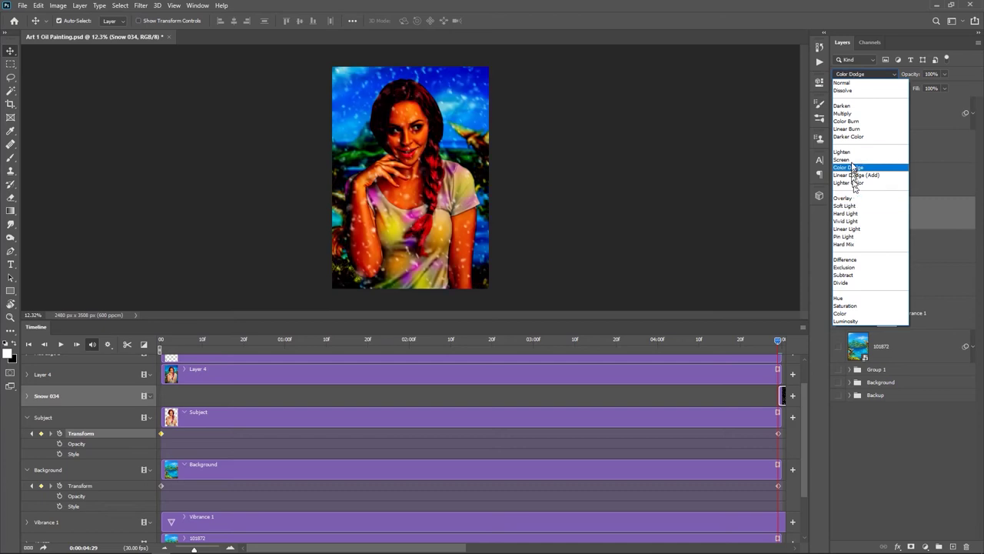
pyautogui.click(853, 160)
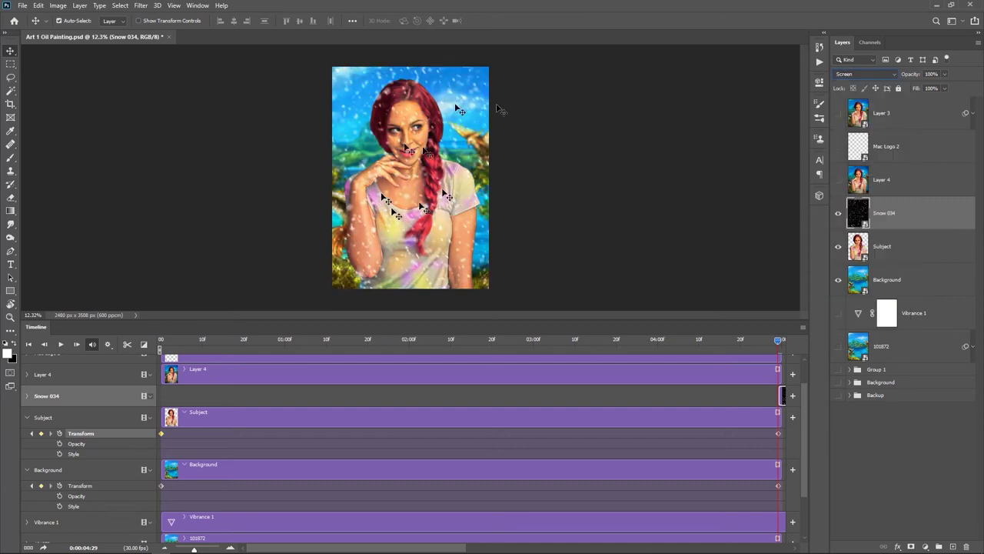
# Collapse the Subject and Background tracks, and make the Snow 034 clip start at 0:00 and span the whole timeline
pyautogui.scroll(2, 233, 459)
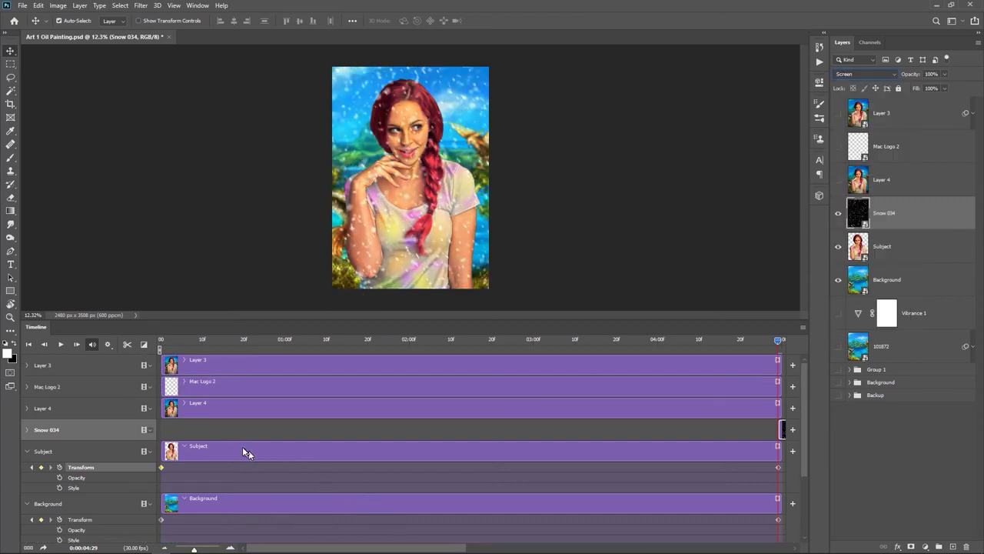
pyautogui.scroll(-4, 301, 411)
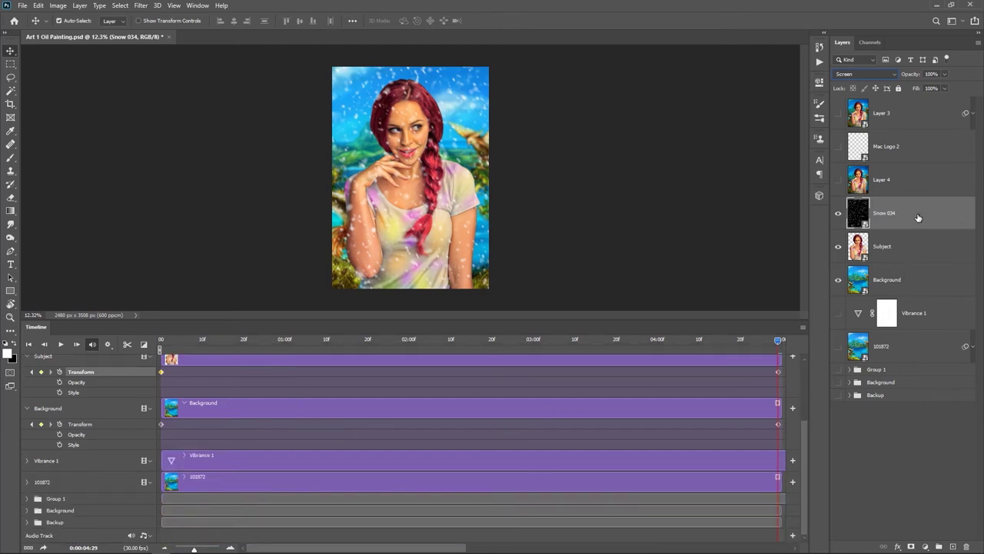
pyautogui.scroll(4, 329, 362)
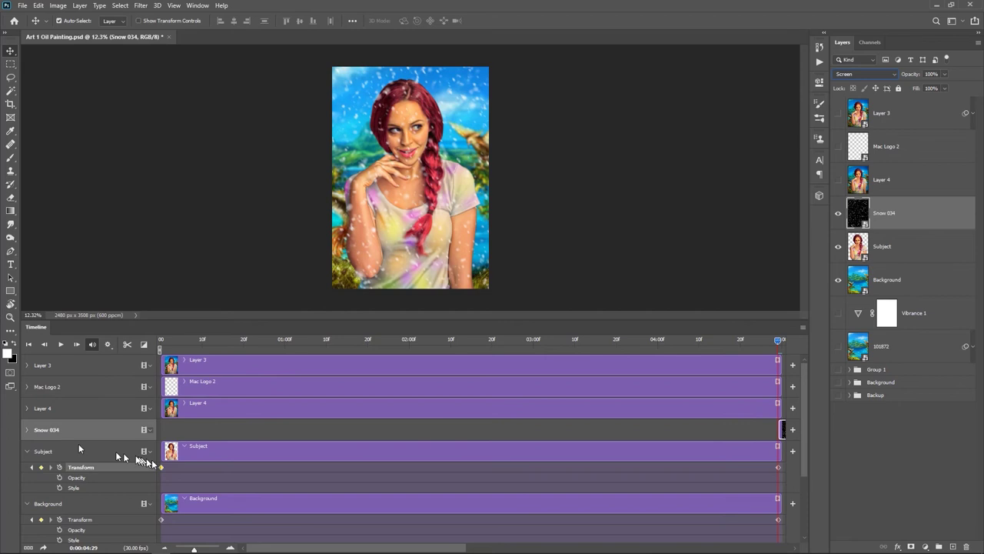
pyautogui.click(27, 451)
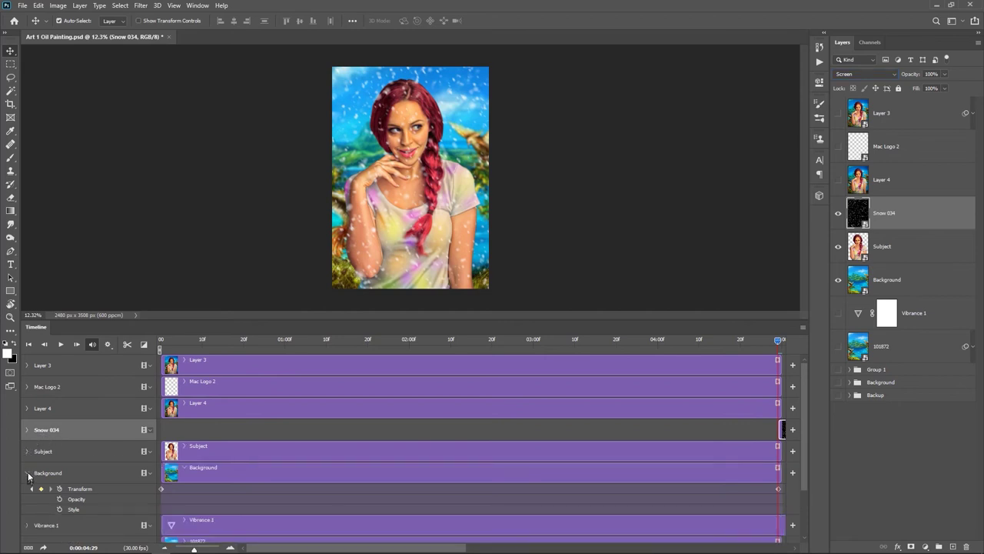
pyautogui.click(27, 473)
pyautogui.click(175, 435)
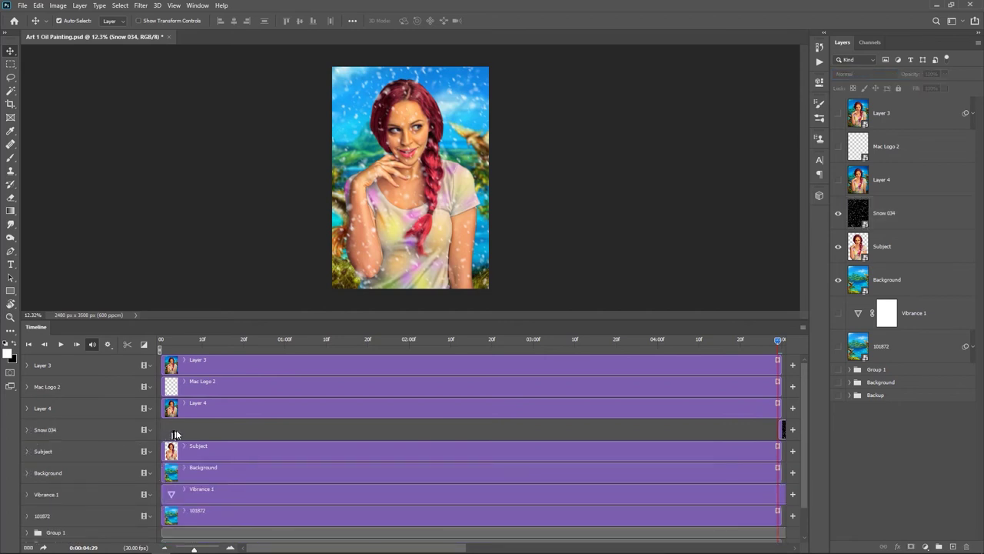
pyautogui.moveTo(783, 436); pyautogui.dragTo(165, 430)
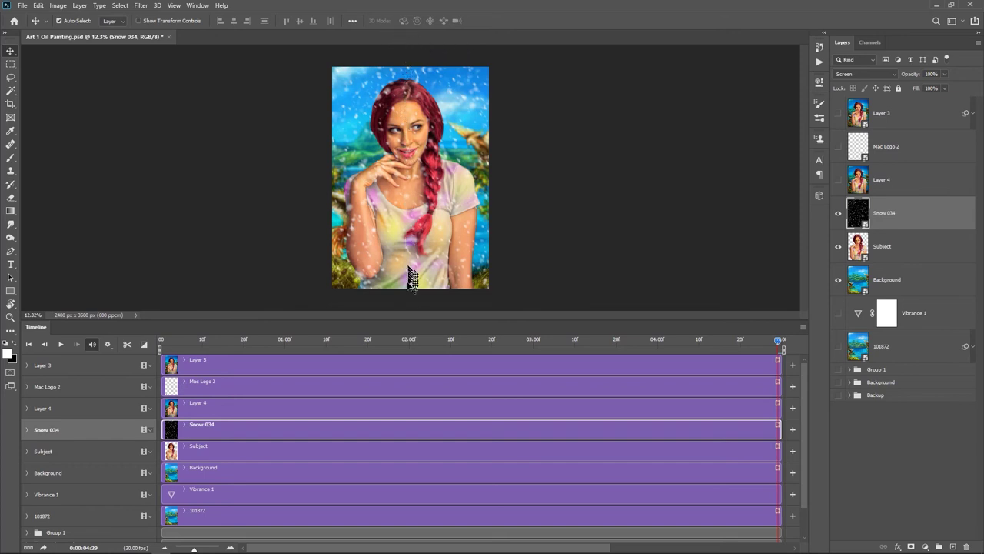
# Shift the Snow 034 layer slightly down on the canvas and scale it proportionally to about 36.84%
pyautogui.moveTo(441, 275); pyautogui.dragTo(444, 233)
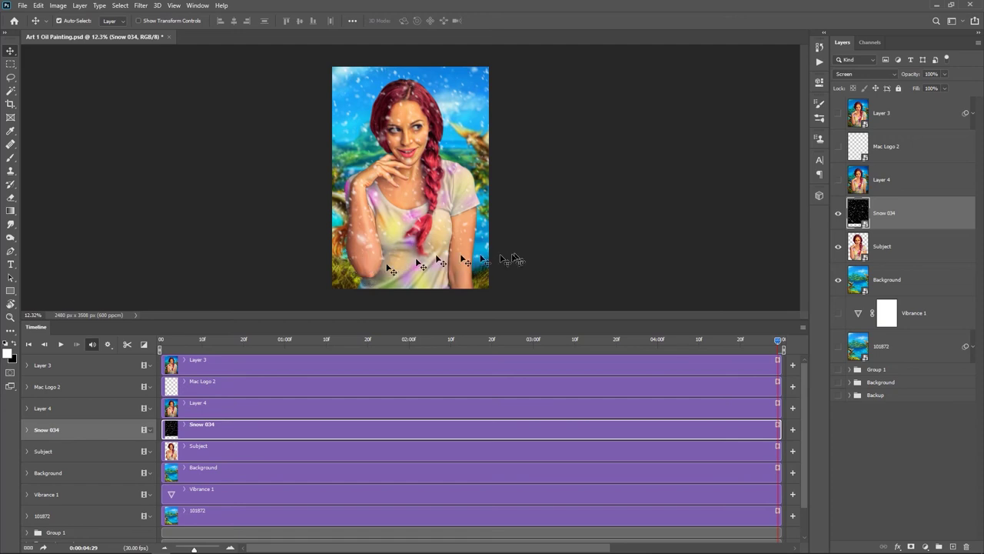
pyautogui.moveTo(455, 168); pyautogui.dragTo(450, 212)
pyautogui.scroll(-3, 446, 220)
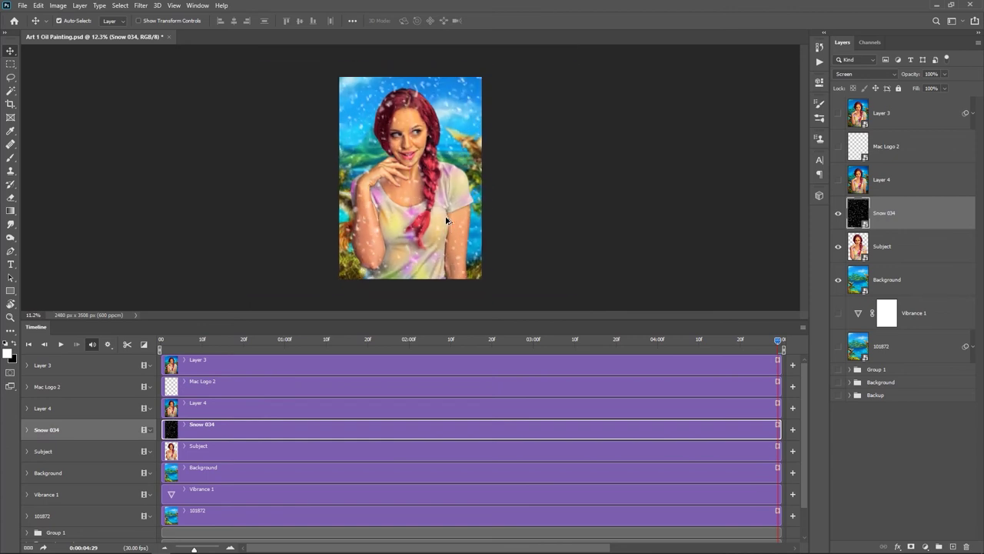
pyautogui.scroll(-1, 446, 221)
pyautogui.hotkey('ctrl', 't')
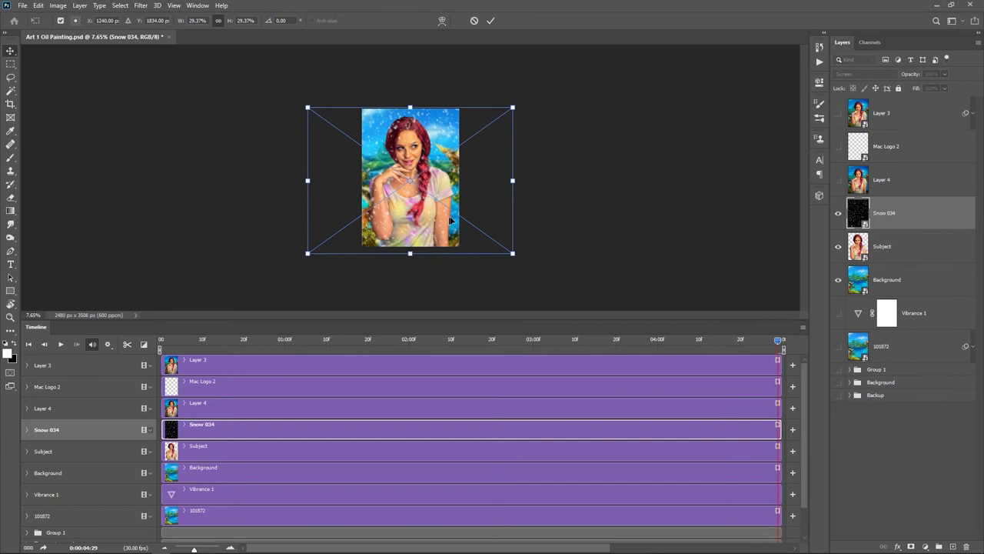
pyautogui.moveTo(514, 106); pyautogui.dragTo(542, 93)
pyautogui.click(491, 21)
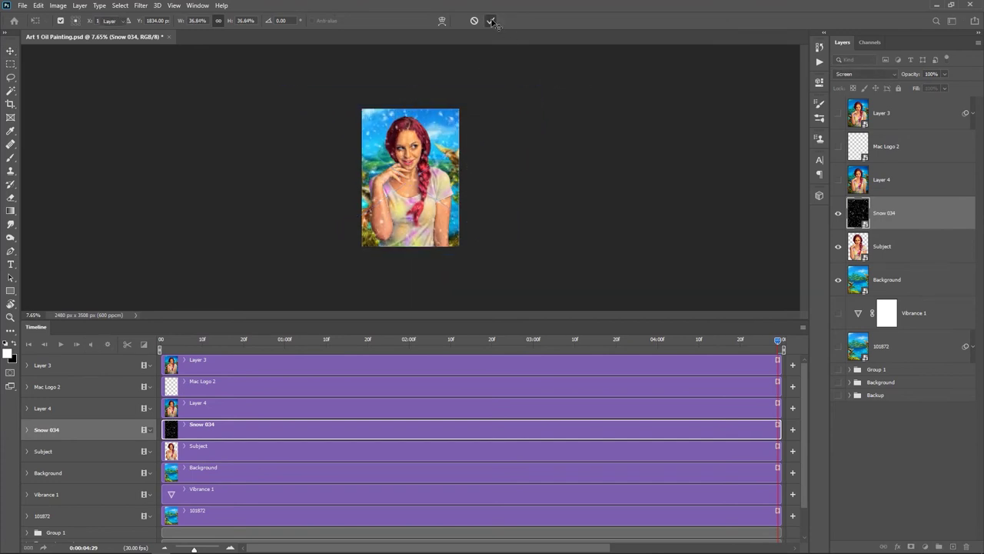
# Expand the Snow 034 track's animation properties and enable Transform keyframing at 0:00:00:00
pyautogui.click(27, 429)
pyautogui.click(162, 340)
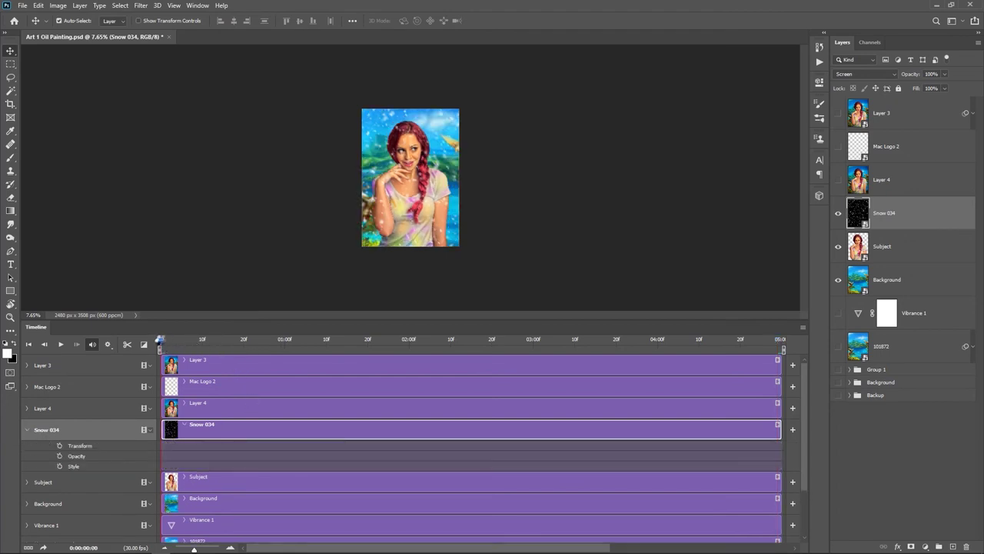
pyautogui.click(59, 445)
# At 0:00:04:29, transform the Snow 034 layer straight down to a Y position of about 2308.65 px, and collapse its track
pyautogui.moveTo(160, 343); pyautogui.dragTo(777, 396)
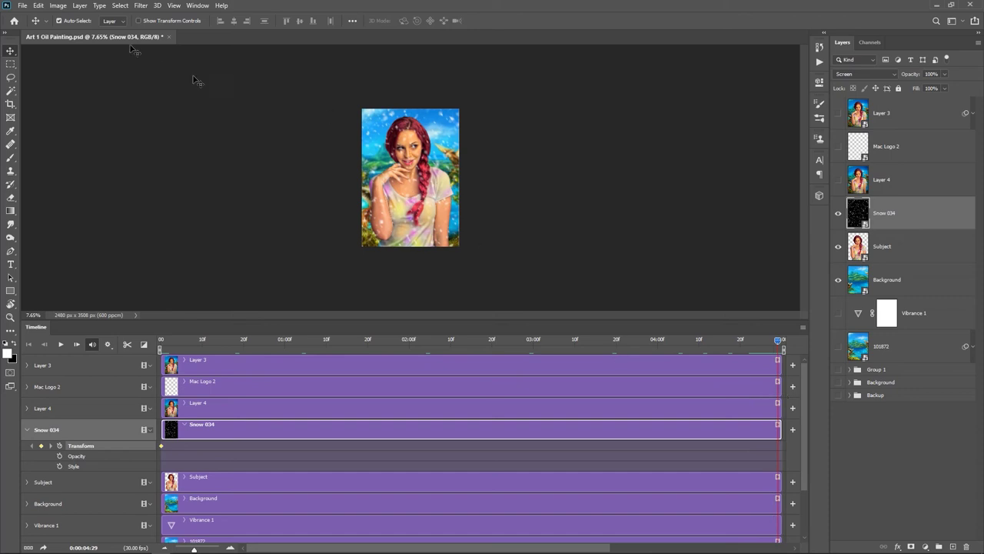
pyautogui.click(38, 6)
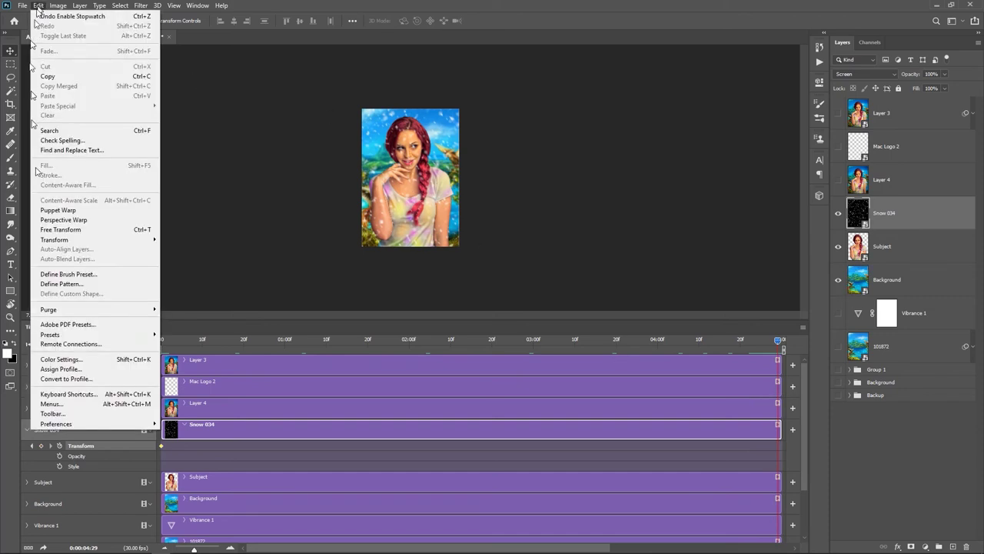
pyautogui.click(104, 231)
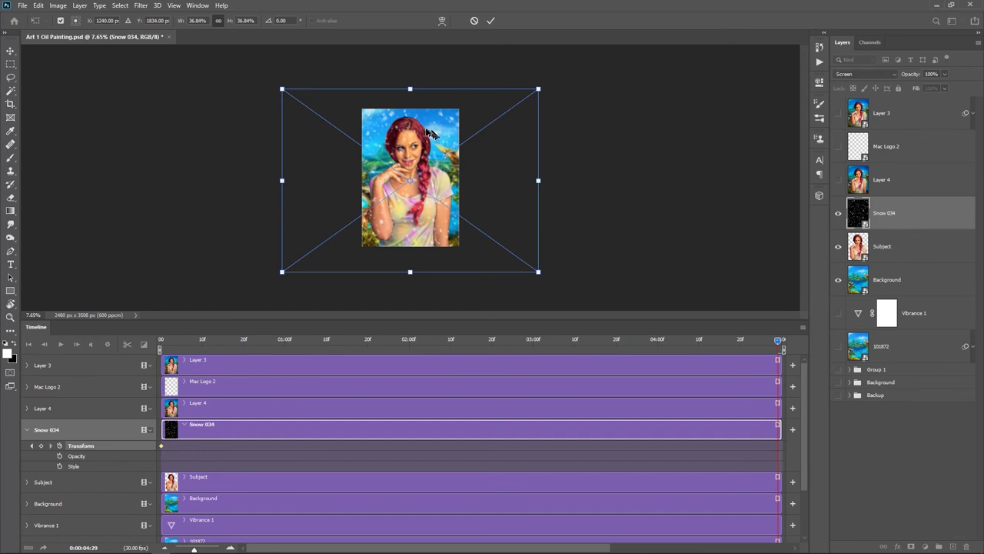
pyautogui.moveTo(416, 128); pyautogui.dragTo(419, 145)
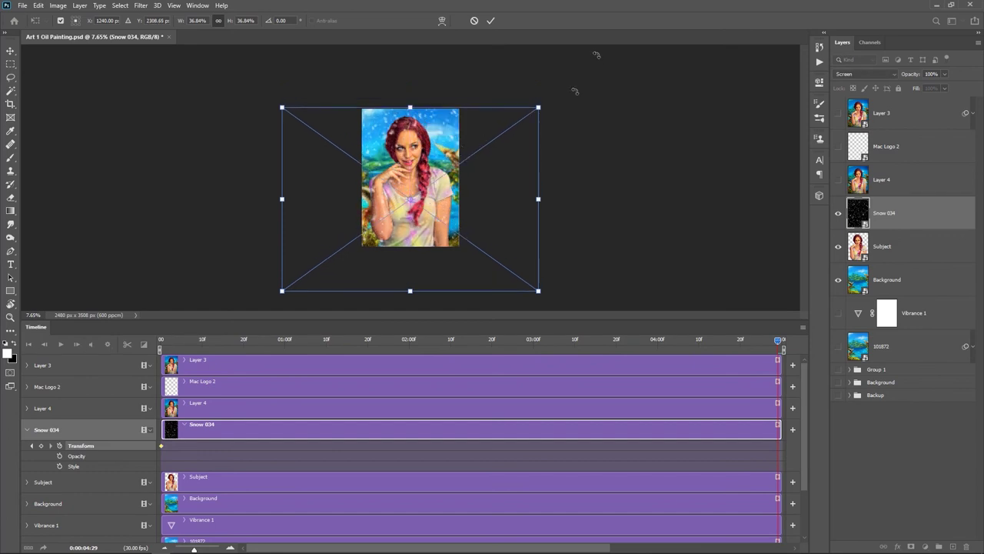
pyautogui.click(490, 21)
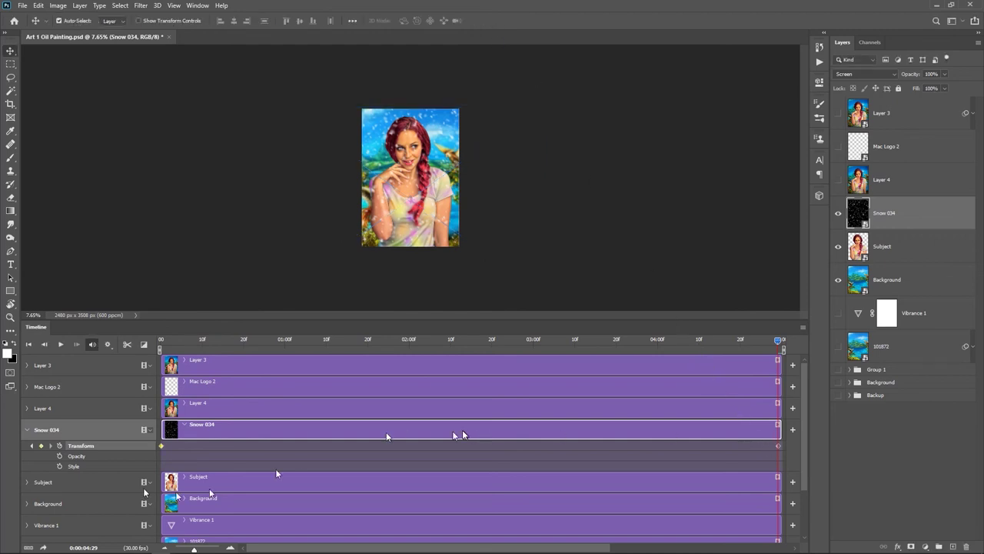
pyautogui.click(28, 429)
# Check the timeline's playback resolution options and preview the snow animation
pyautogui.click(108, 345)
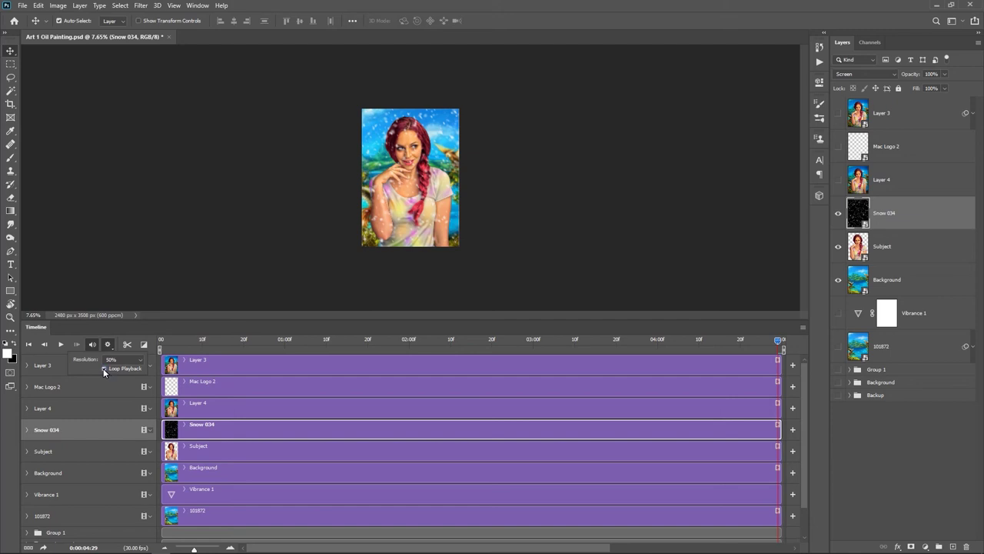
pyautogui.click(140, 360)
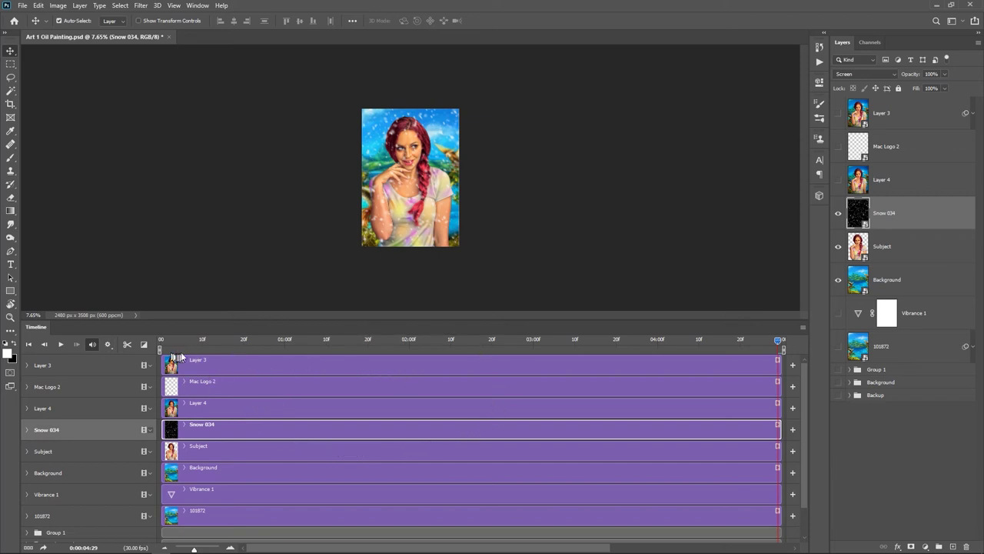
pyautogui.press('space')
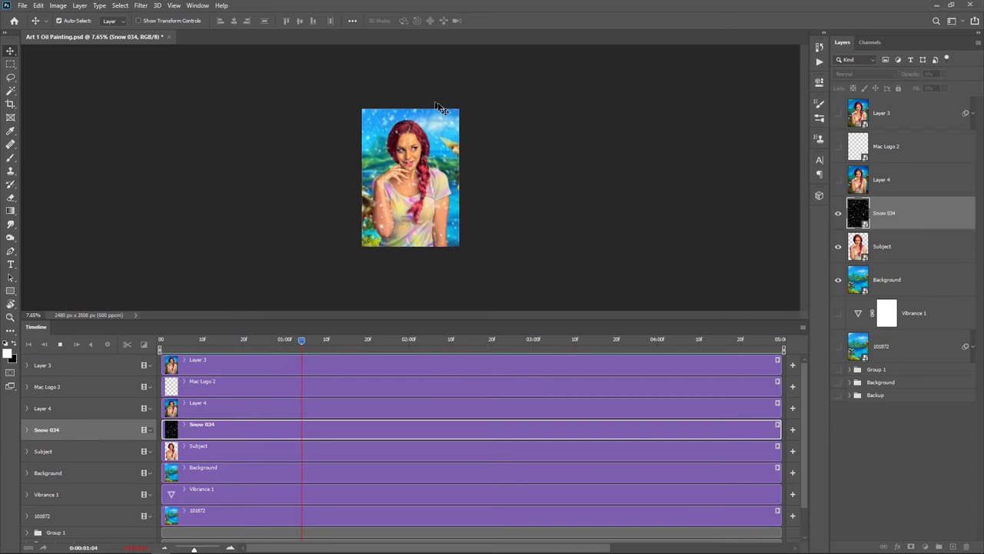
pyautogui.press('space')
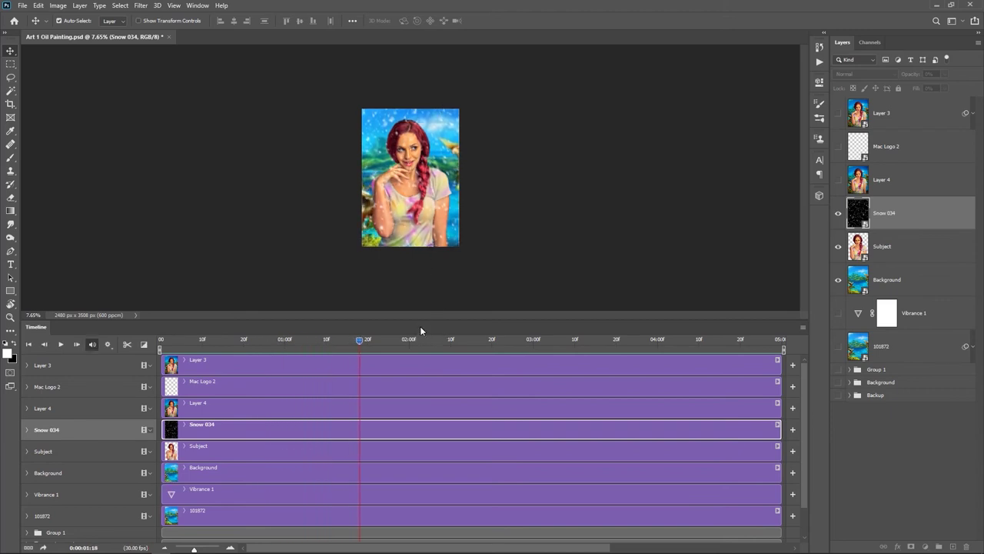
# Replay the animation from 0:00:00:00 with the timeline shrunk and the whole painting fitted to the enlarged canvas area
pyautogui.moveTo(421, 319); pyautogui.dragTo(422, 452)
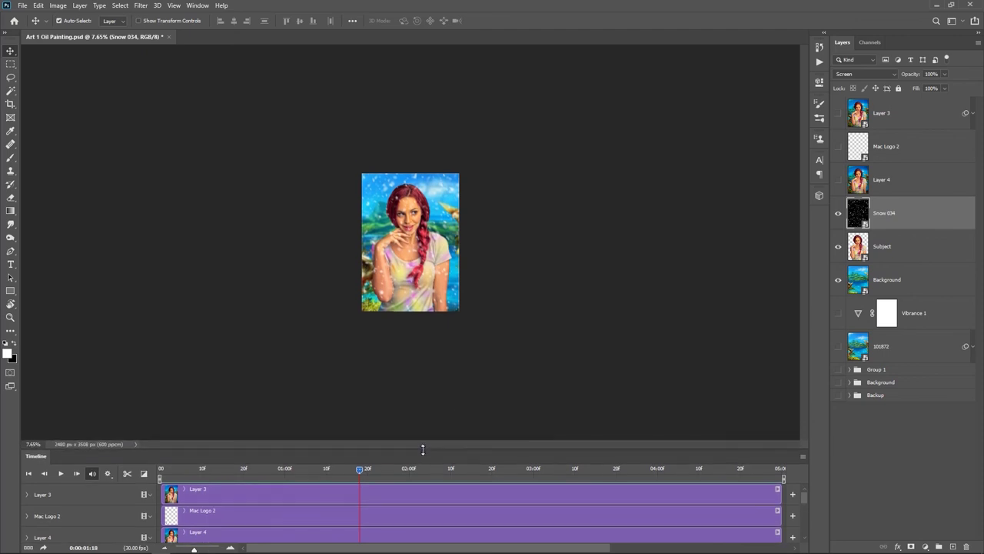
pyautogui.hotkey('ctrl', '0')
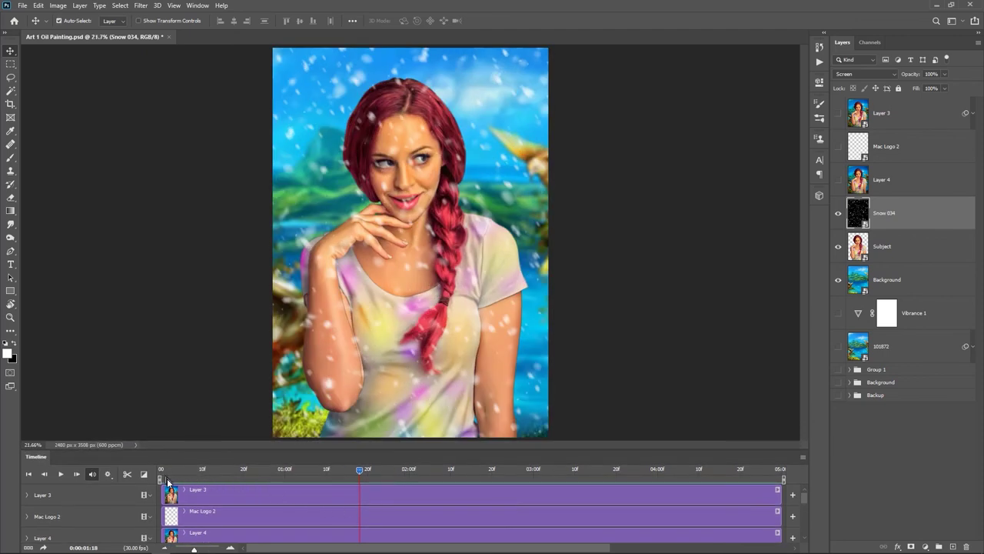
pyautogui.moveTo(358, 472); pyautogui.dragTo(162, 471)
pyautogui.press('space')
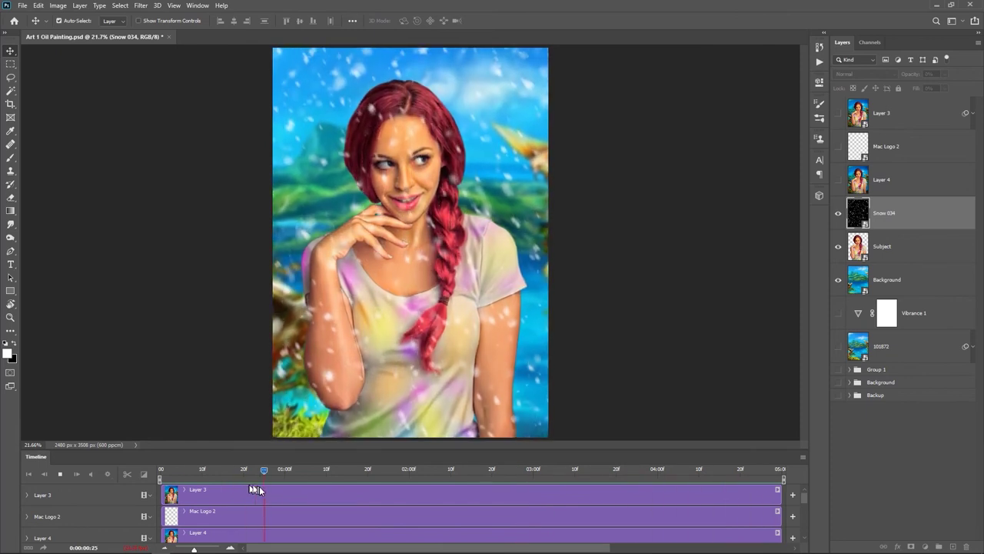
pyautogui.press('space')
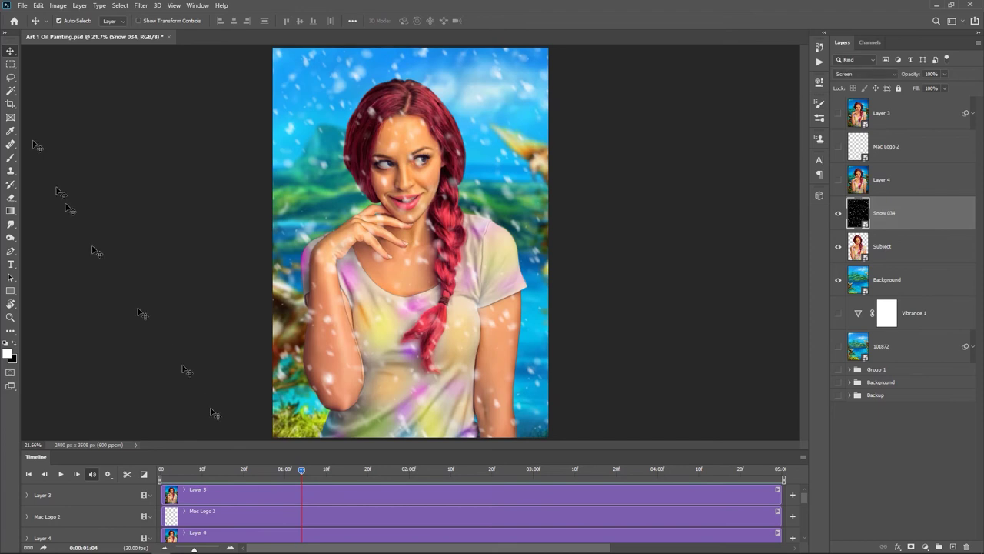
# Open the video rendering settings for the animation and check the output frame size and file name
pyautogui.click(28, 6)
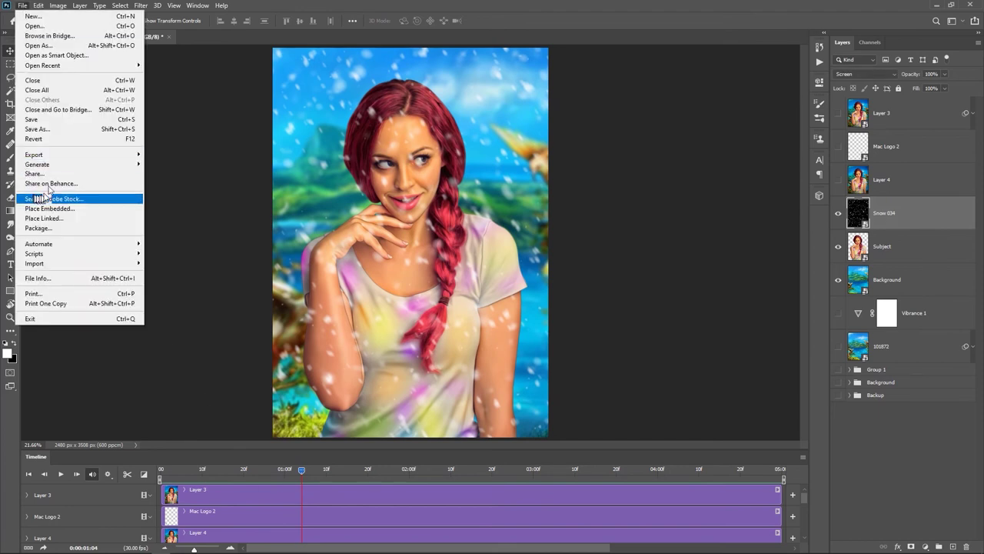
pyautogui.moveTo(86, 159)
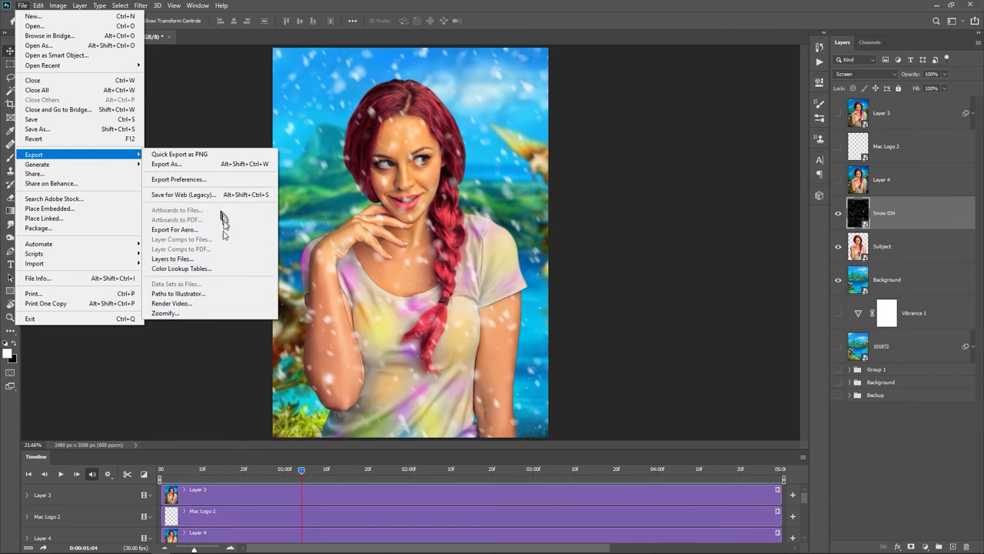
pyautogui.click(168, 304)
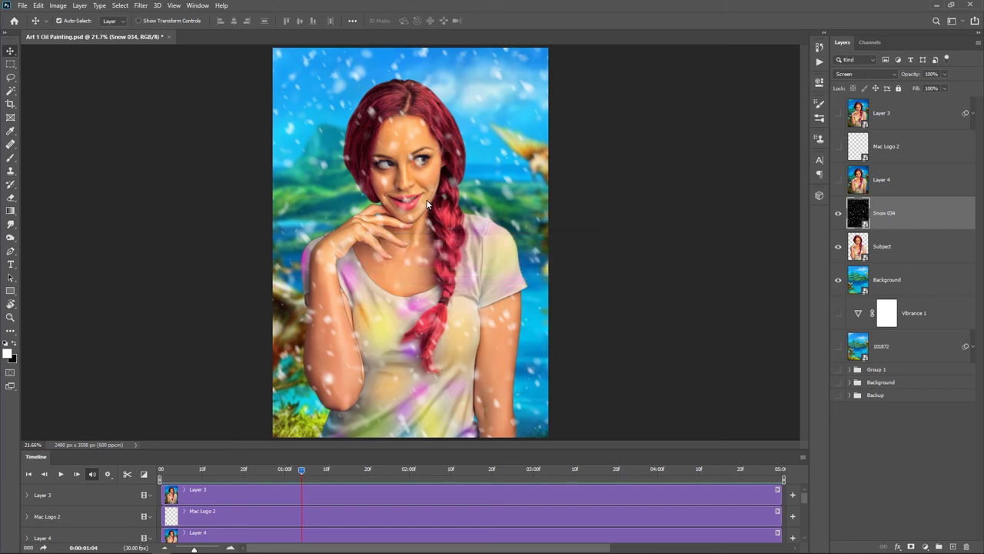
pyautogui.moveTo(434, 104); pyautogui.dragTo(398, 102)
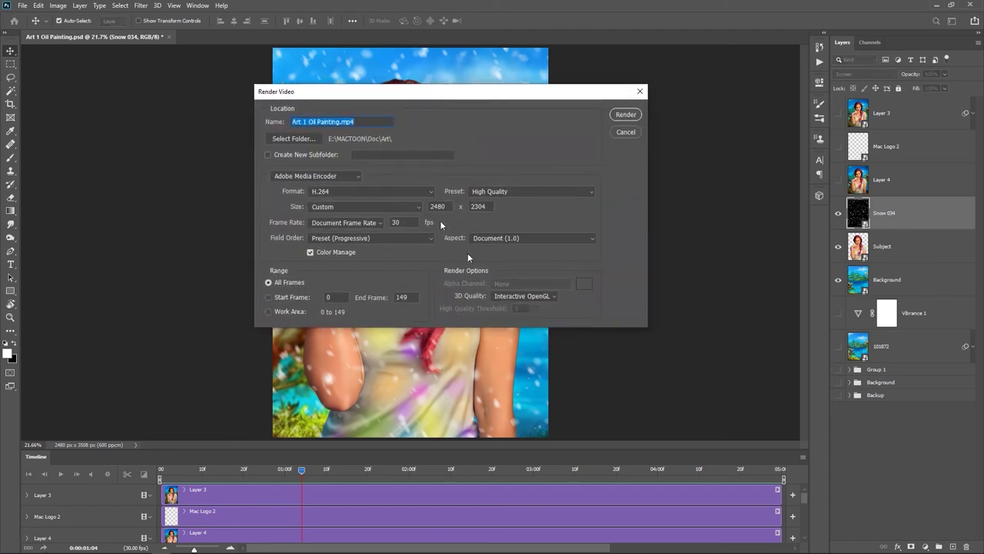
pyautogui.click(428, 206)
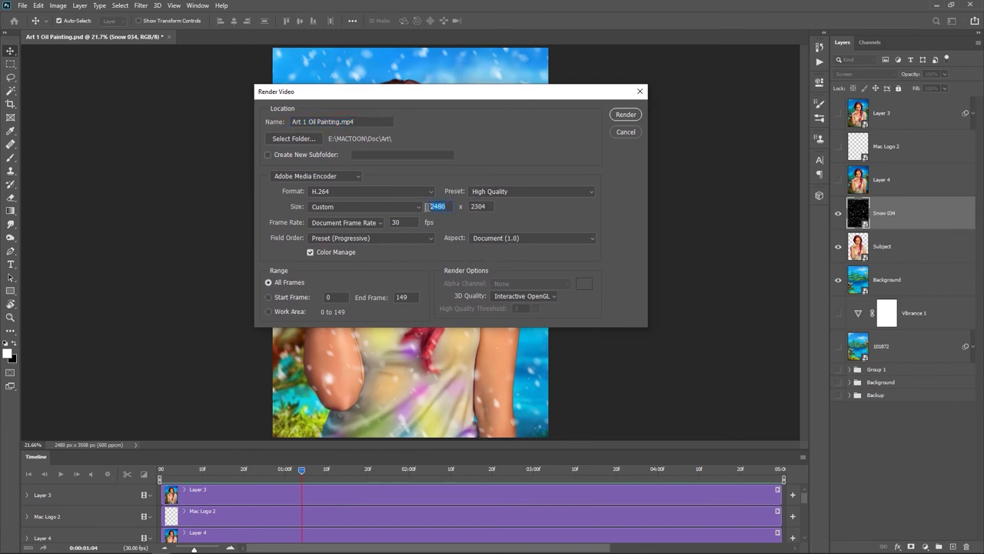
pyautogui.click(481, 206)
pyautogui.click(427, 206)
pyautogui.click(340, 122)
pyautogui.click(340, 121)
pyautogui.moveTo(318, 123); pyautogui.dragTo(293, 123)
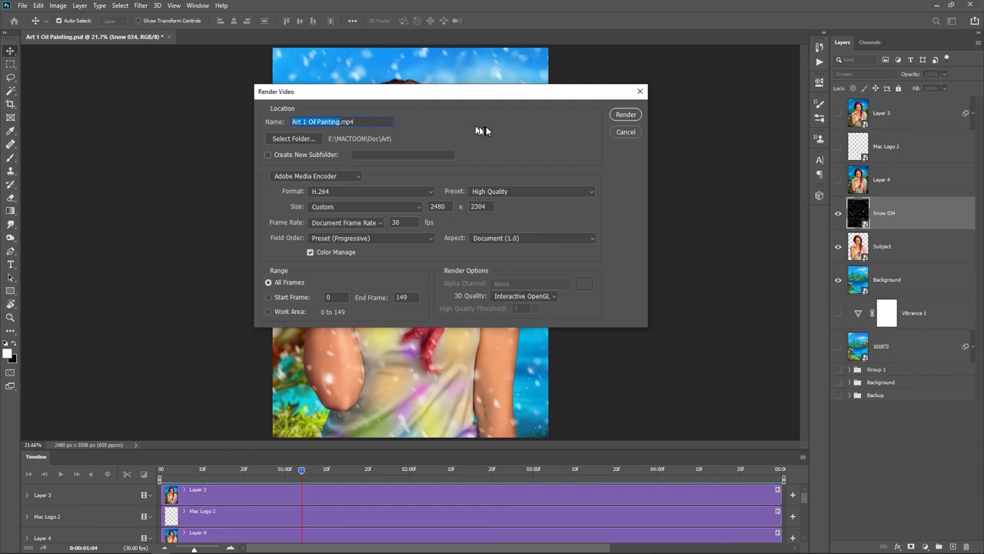
# Set the Desktop as the destination folder for the rendered video
pyautogui.click(301, 140)
pyautogui.click(297, 215)
pyautogui.click(506, 179)
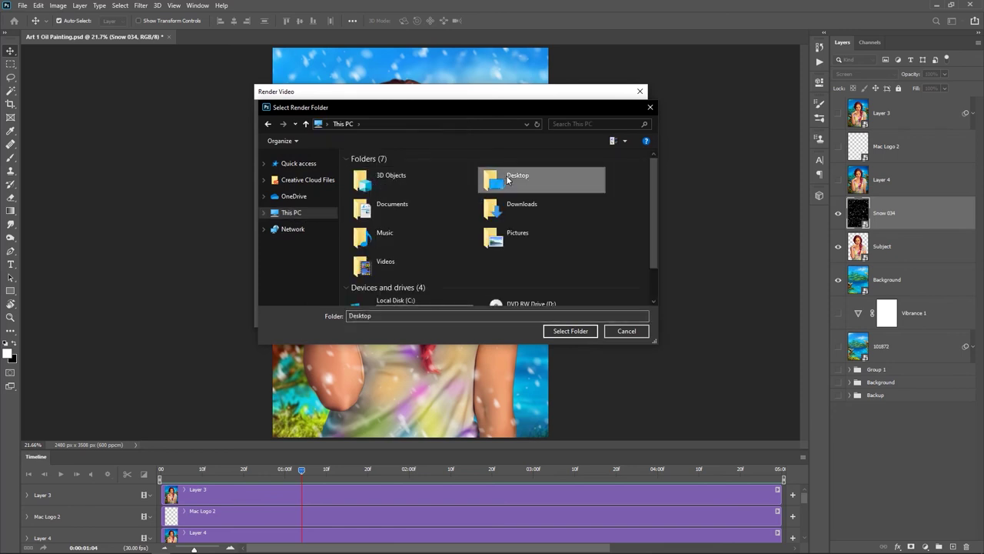
pyautogui.doubleClick(507, 178)
pyautogui.click(570, 331)
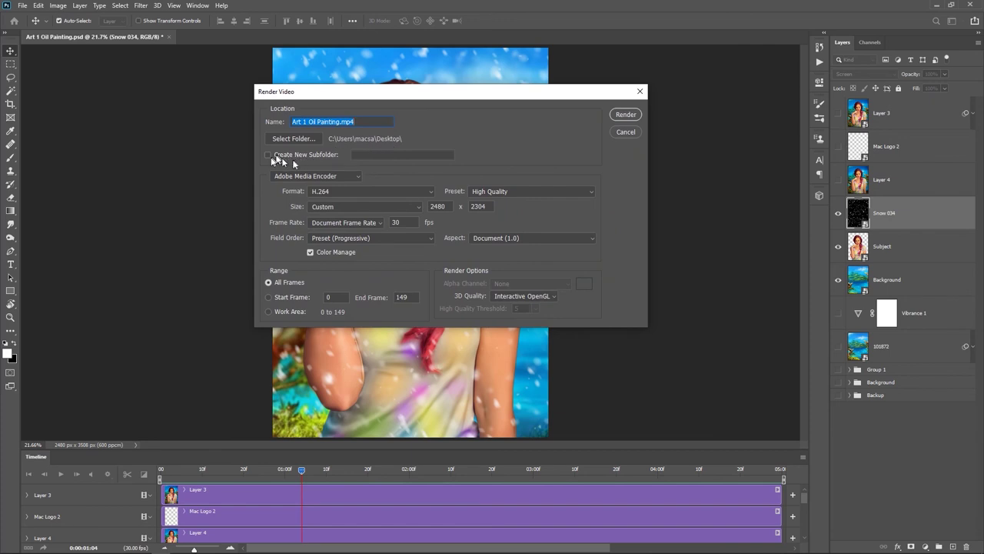
# Choose Adobe Media Encoder as the render engine and H.264 as the video format
pyautogui.click(356, 180)
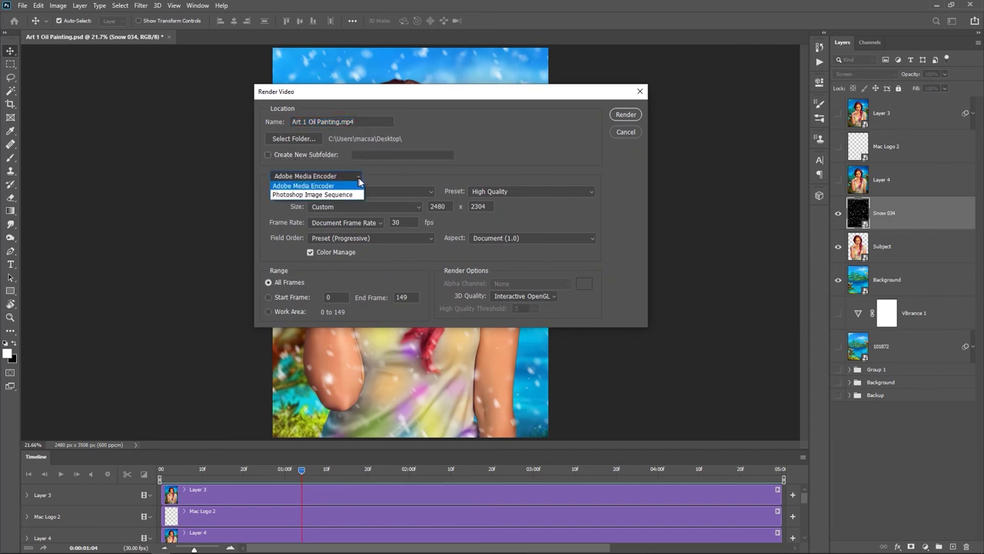
pyautogui.click(323, 186)
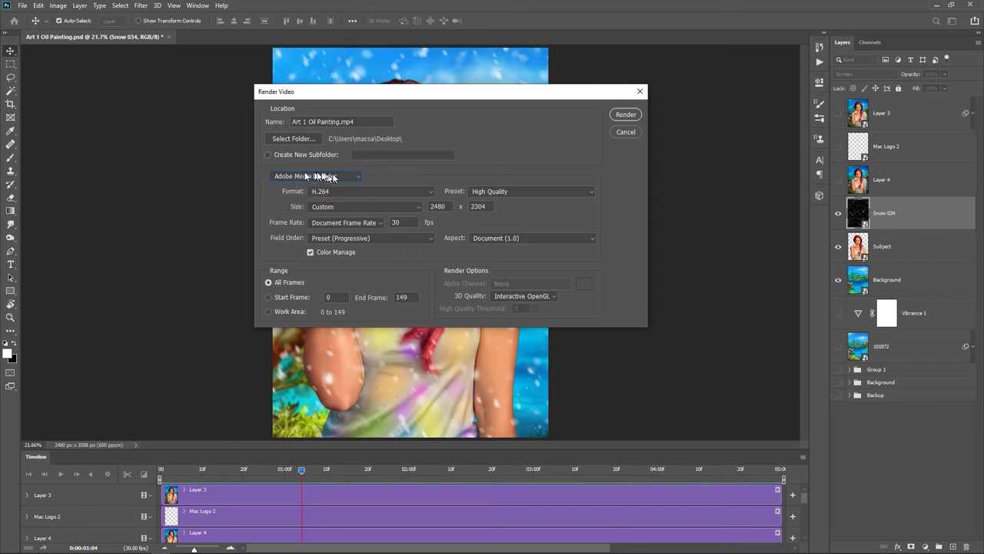
pyautogui.click(429, 193)
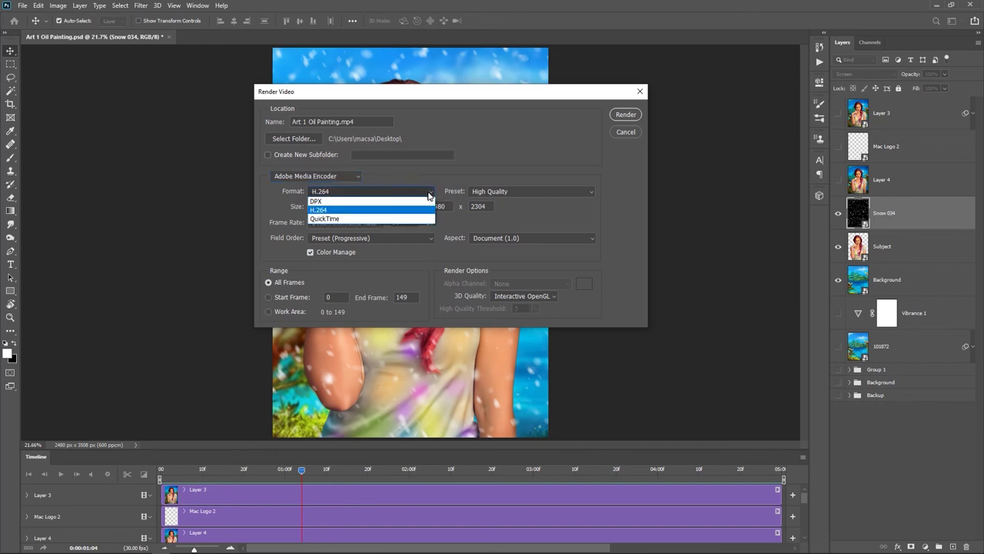
pyautogui.click(318, 211)
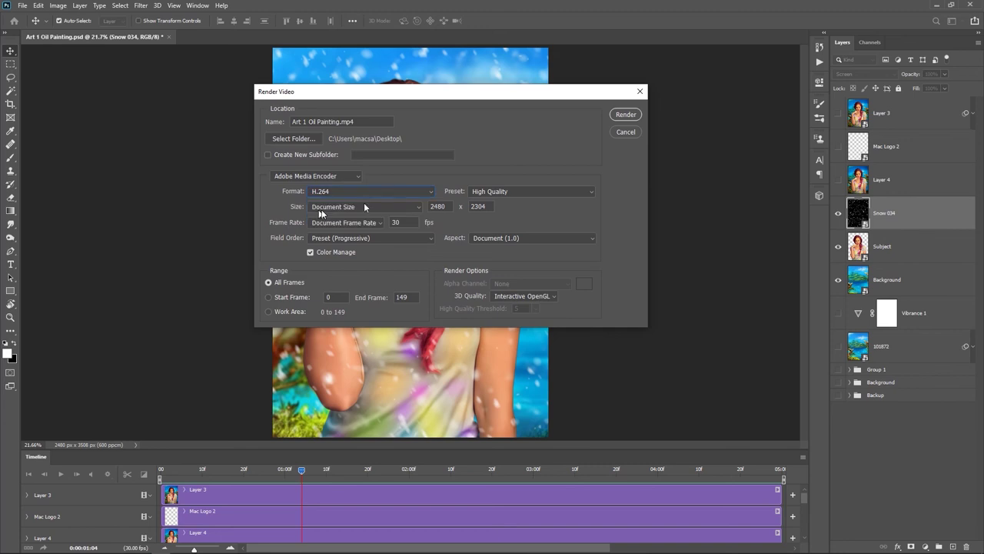
# Check the frame size presets and try a custom render height matching the document's 3508 px
pyautogui.click(419, 208)
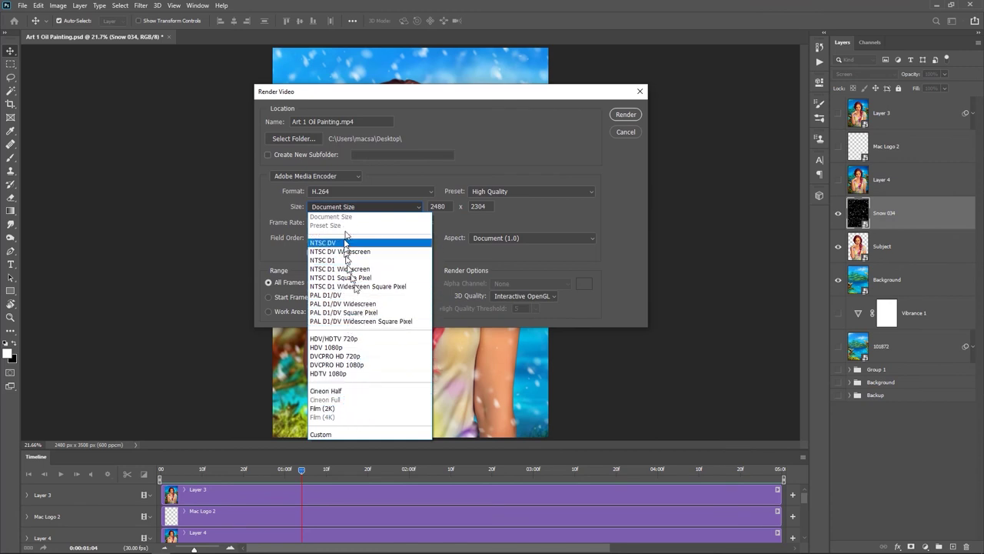
pyautogui.click(490, 219)
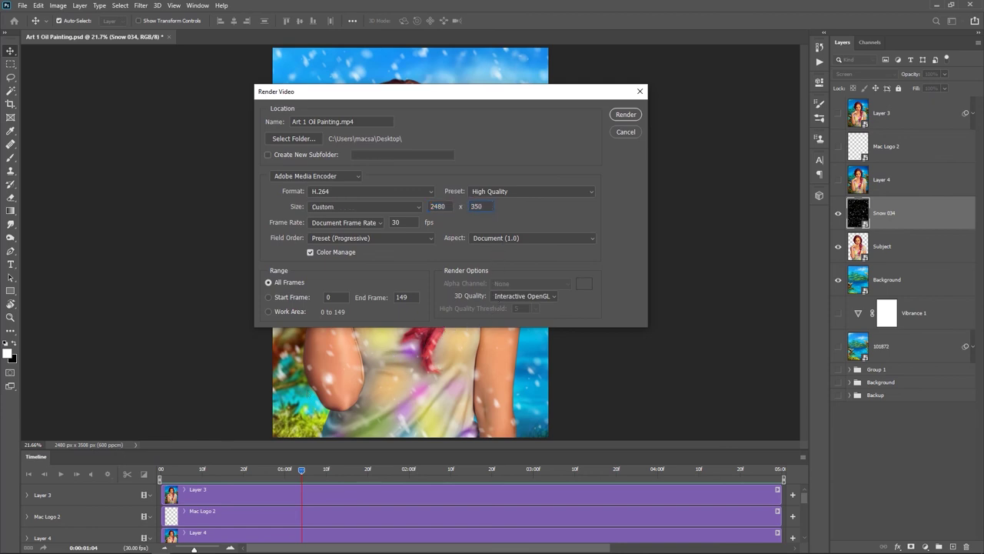
pyautogui.click(556, 222)
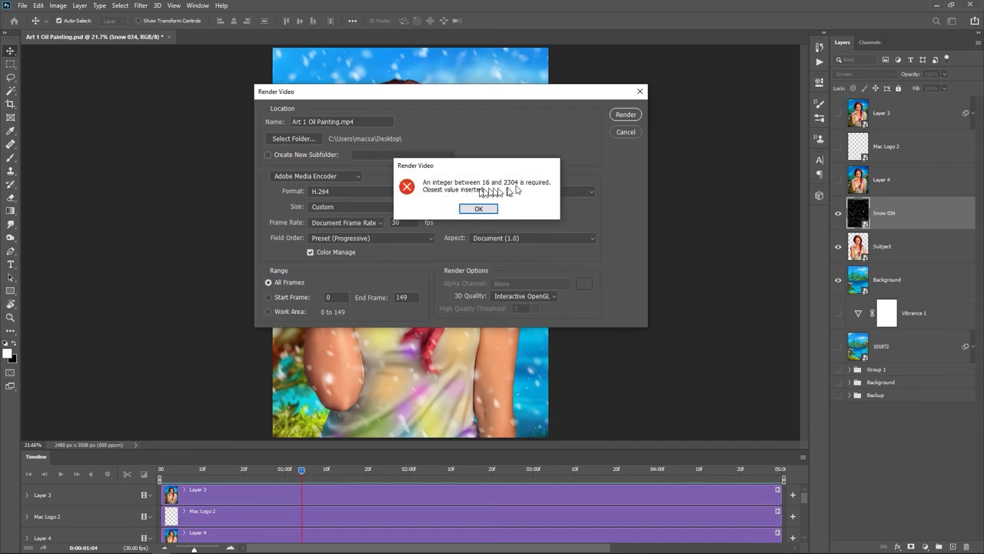
pyautogui.click(478, 209)
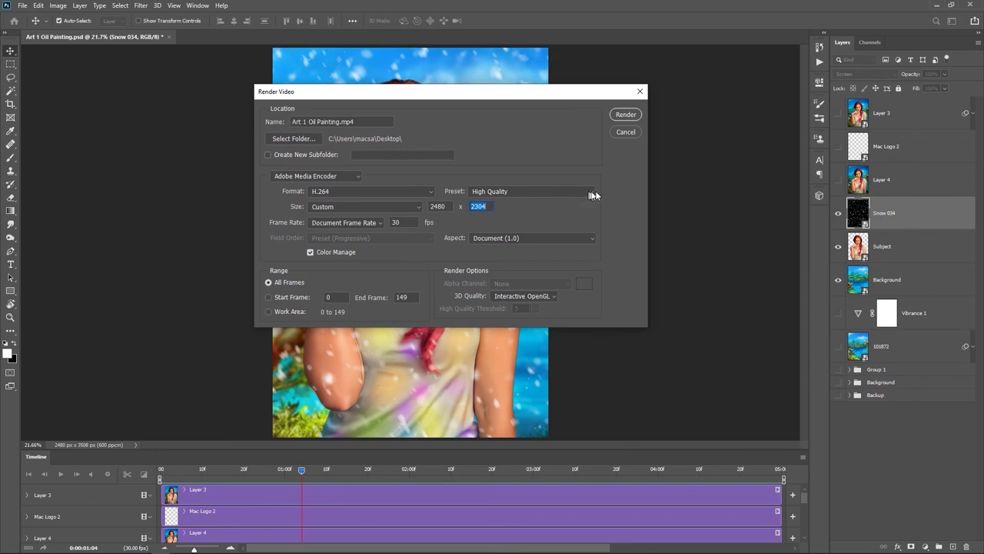
# Review the available encoding presets, 3D quality choices and pixel aspect options for the render
pyautogui.click(542, 194)
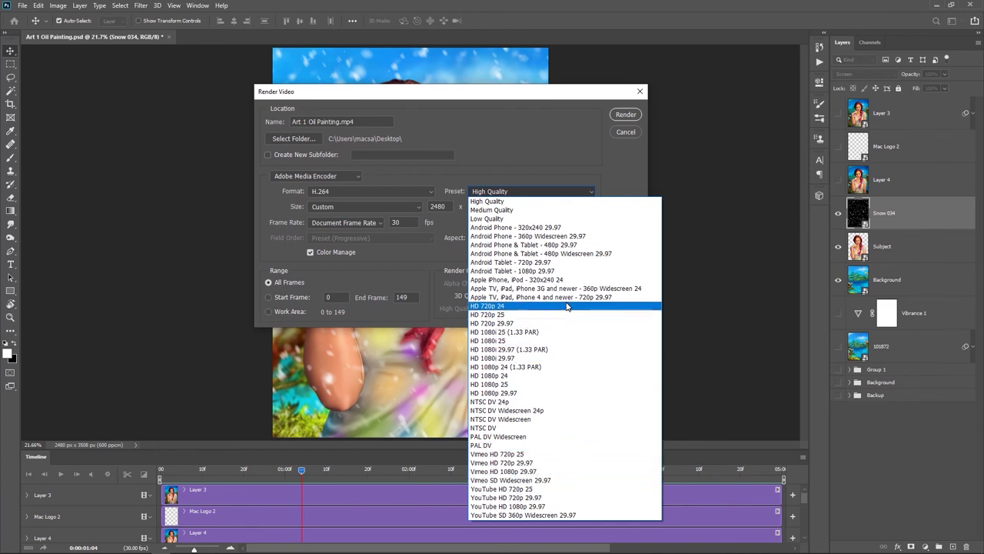
pyautogui.click(609, 184)
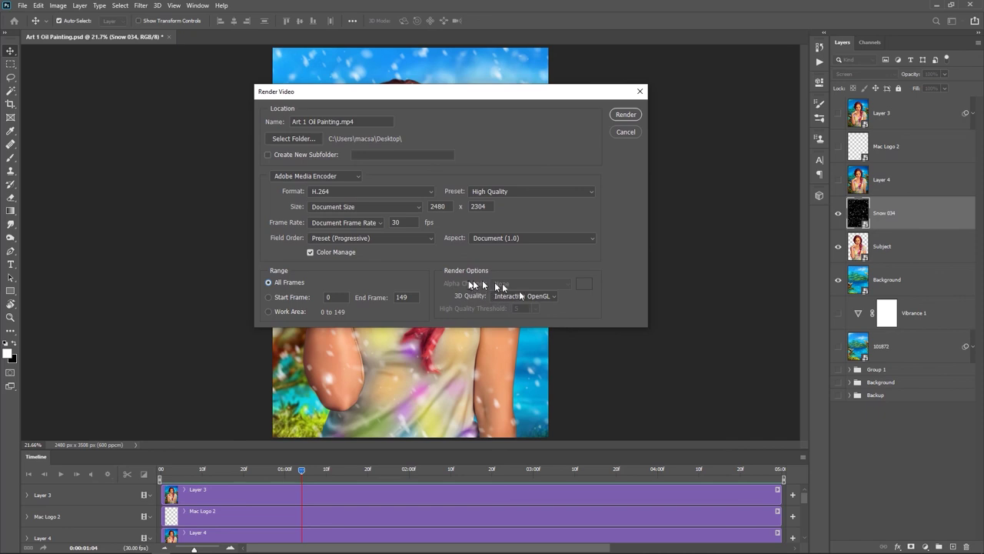
pyautogui.click(550, 299)
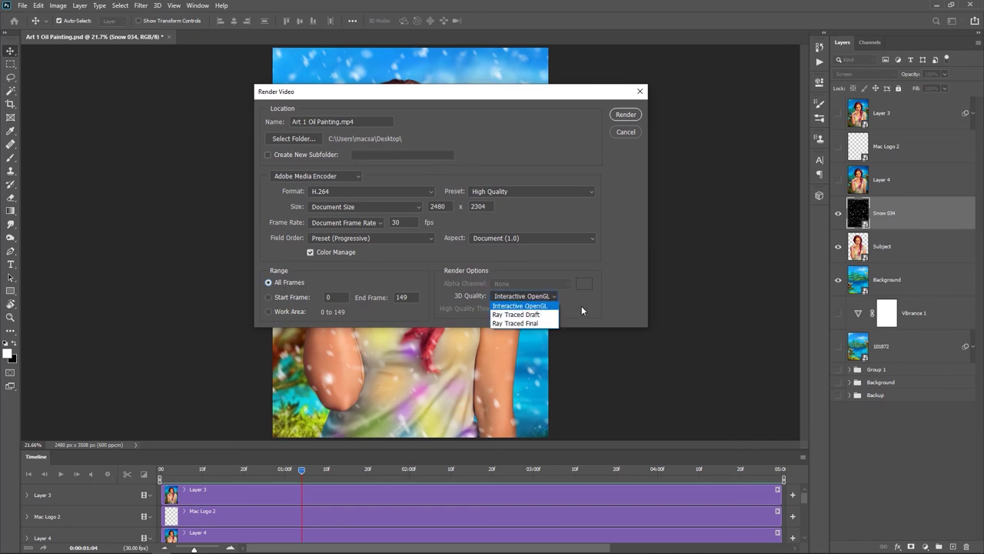
pyautogui.click(582, 310)
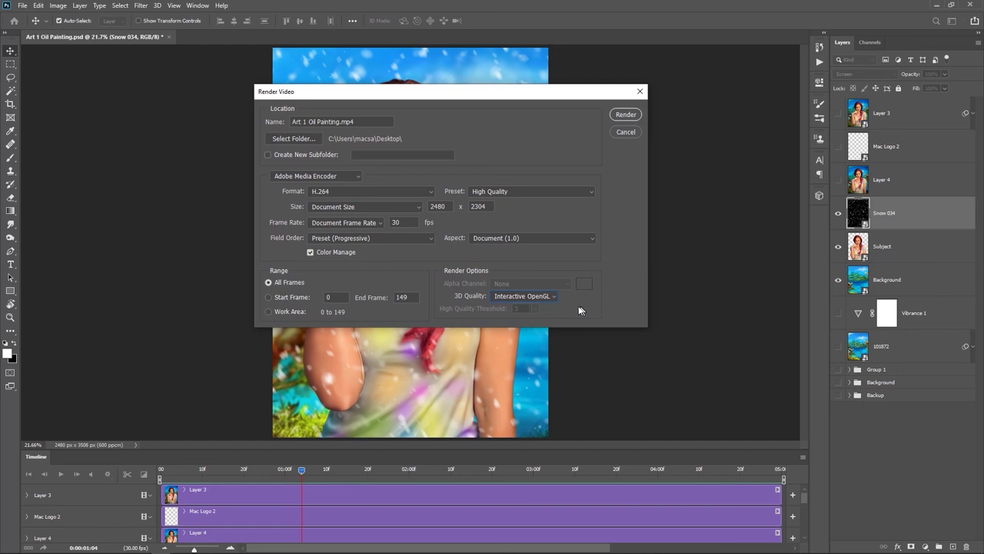
pyautogui.click(564, 241)
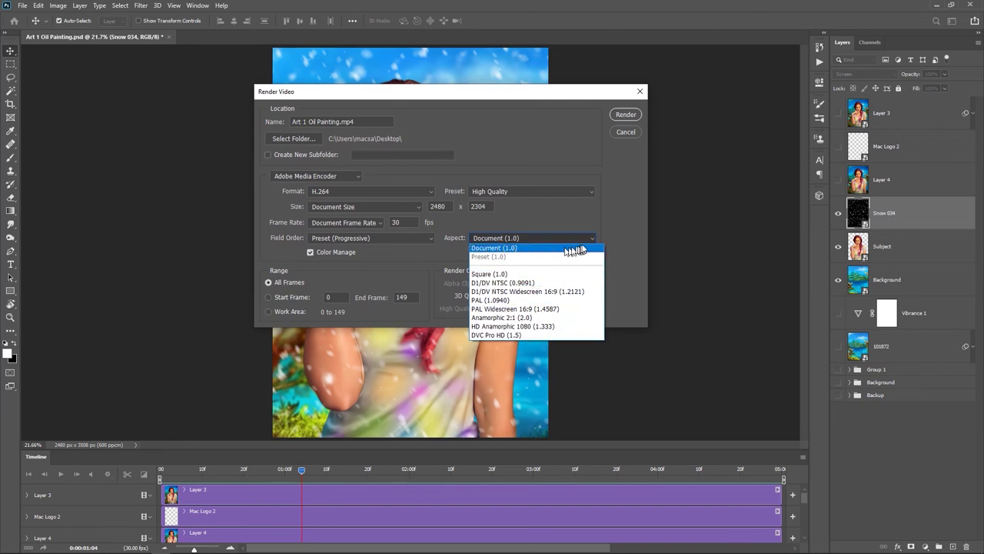
pyautogui.click(605, 211)
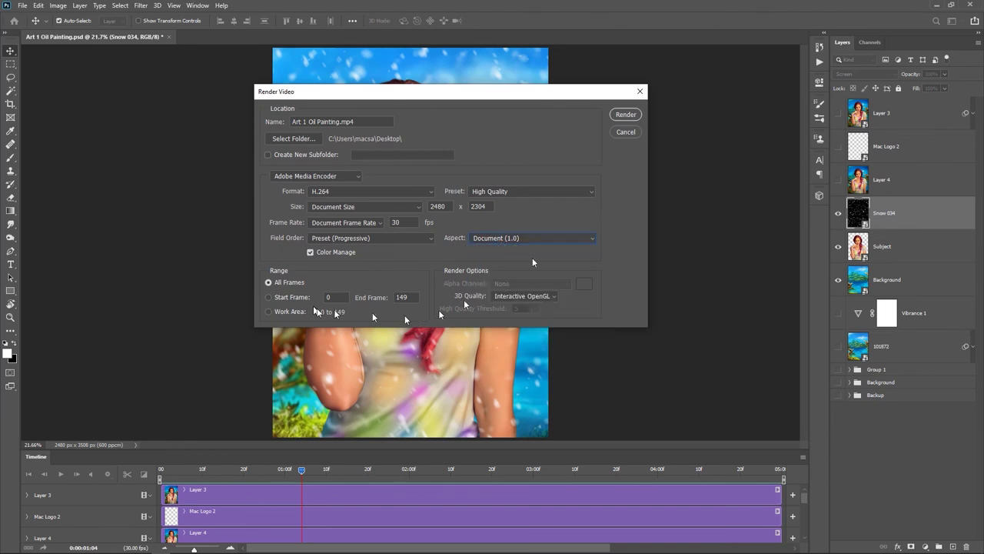
# Render all frames as Art 1 Oil Painting.mp4 and scrub the timeline's playhead back to about 0:00:00:27
pyautogui.click(627, 116)
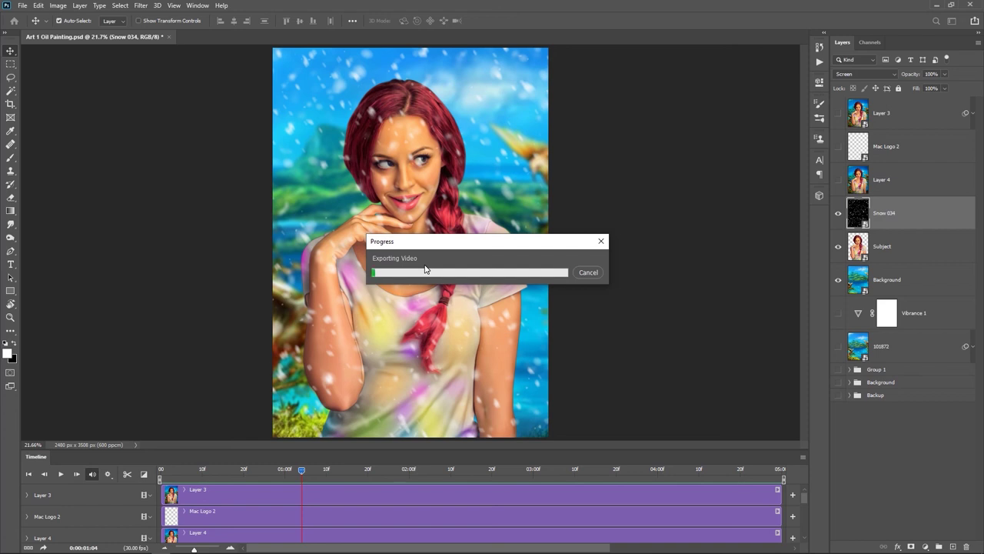
pyautogui.moveTo(299, 473); pyautogui.dragTo(256, 494)
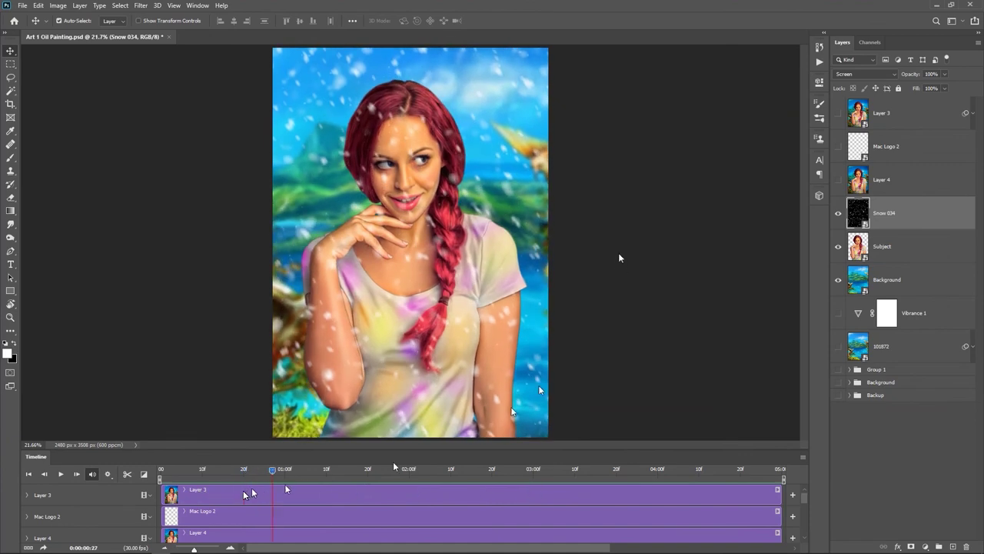
# Switch to the desktop, move Art 1 Oil Painting.mp4 to a clear spot, and open it in VLC media player
pyautogui.click(939, 5)
pyautogui.moveTo(19, 123)
pyautogui.mouseDown()
pyautogui.moveTo(373, 109)
pyautogui.moveTo(369, 90)
pyautogui.mouseUp()
pyautogui.rightClick(369, 91)
pyautogui.click(377, 97)
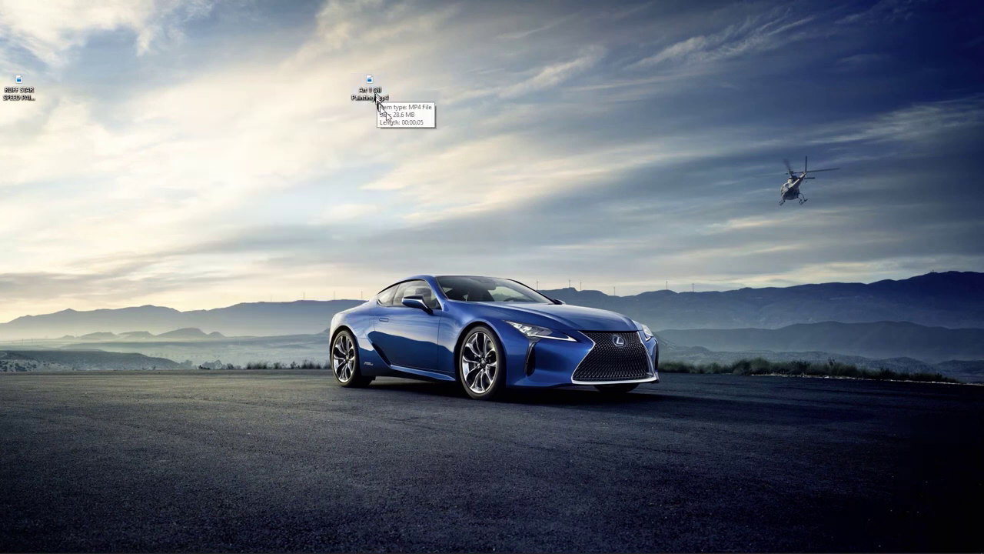
pyautogui.rightClick(364, 92)
pyautogui.moveTo(332, 156)
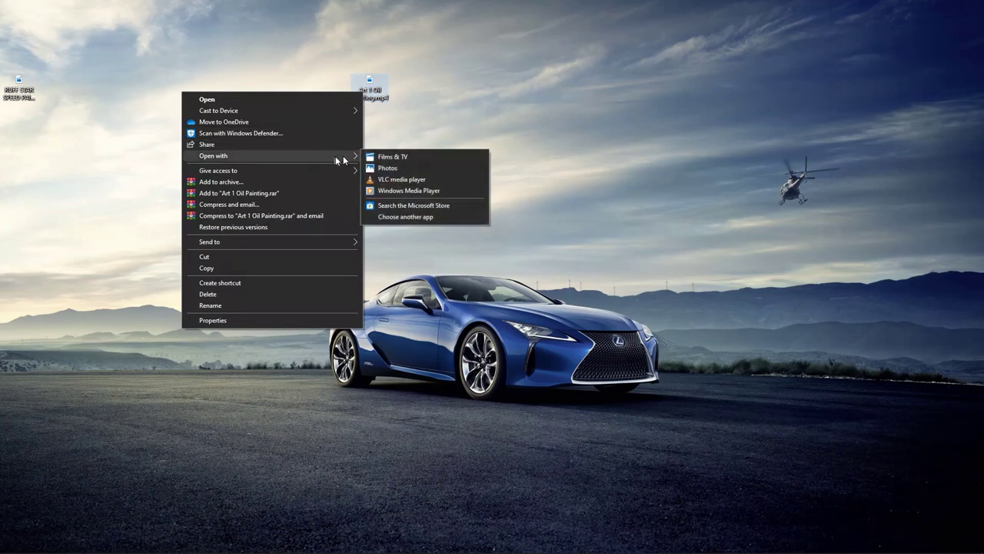
pyautogui.click(392, 180)
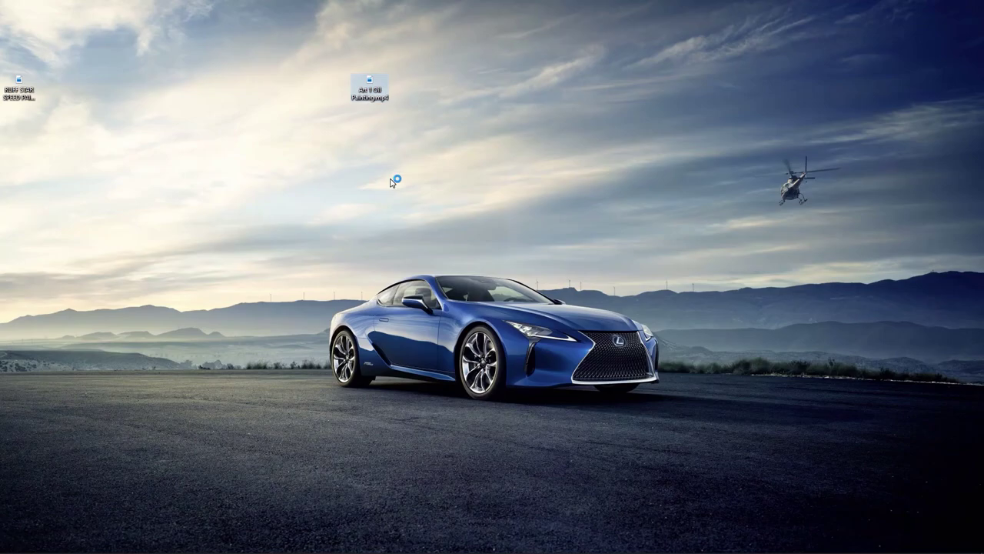